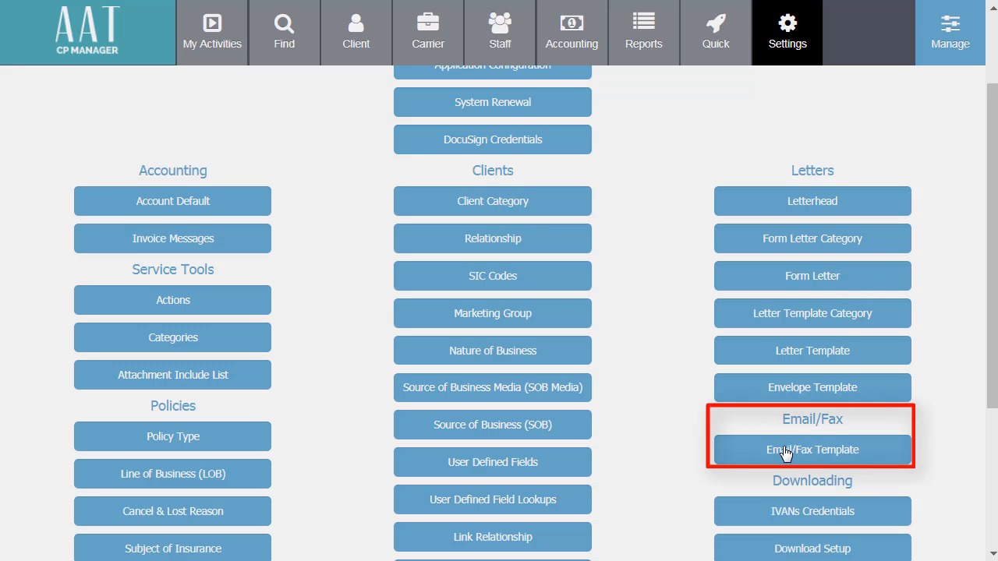
- Open the existing email template "Renewal-Come Into Office To Review (ICP)" from the email/fax templates for editing
click(811, 455)
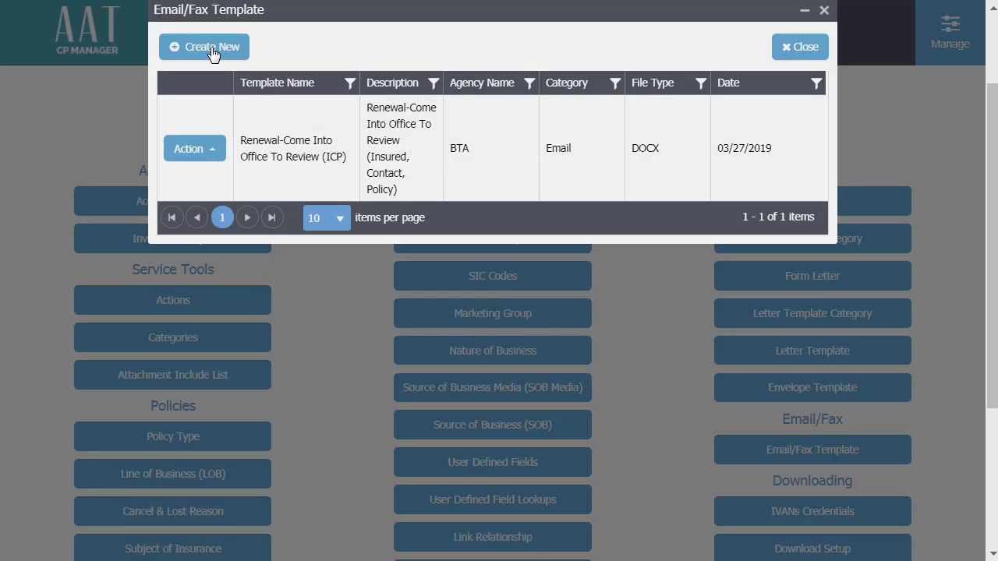
click(213, 50)
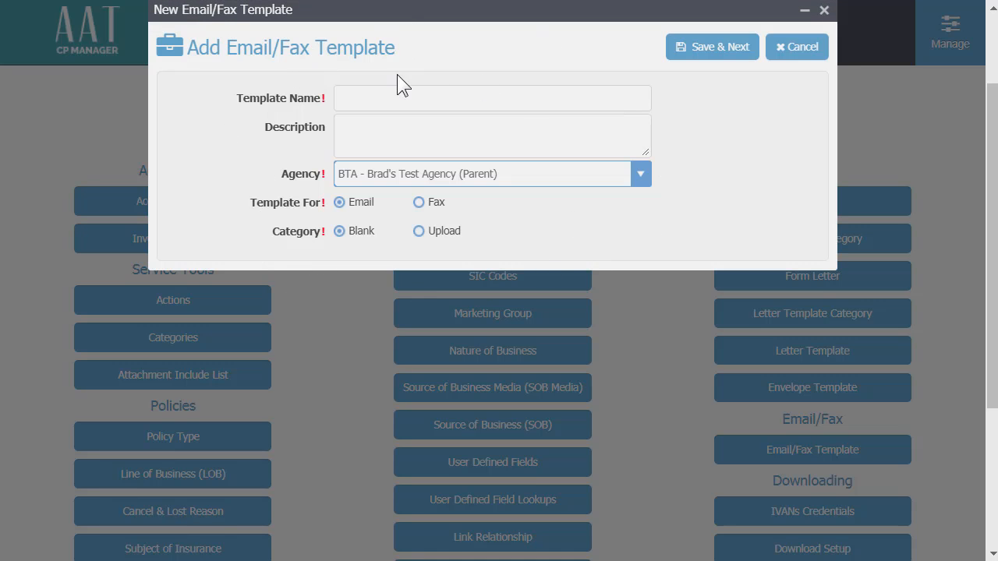
click(787, 53)
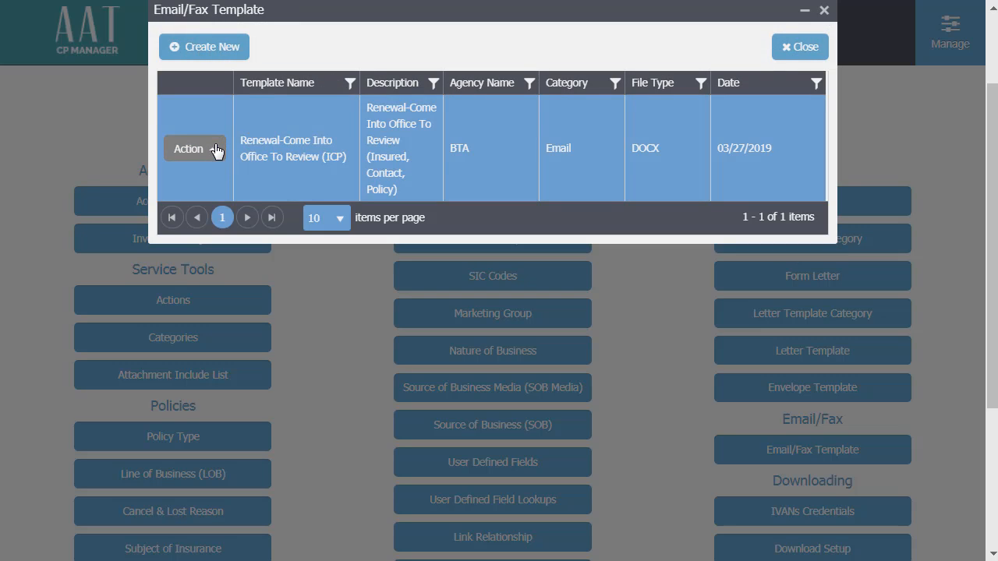
click(217, 148)
click(271, 108)
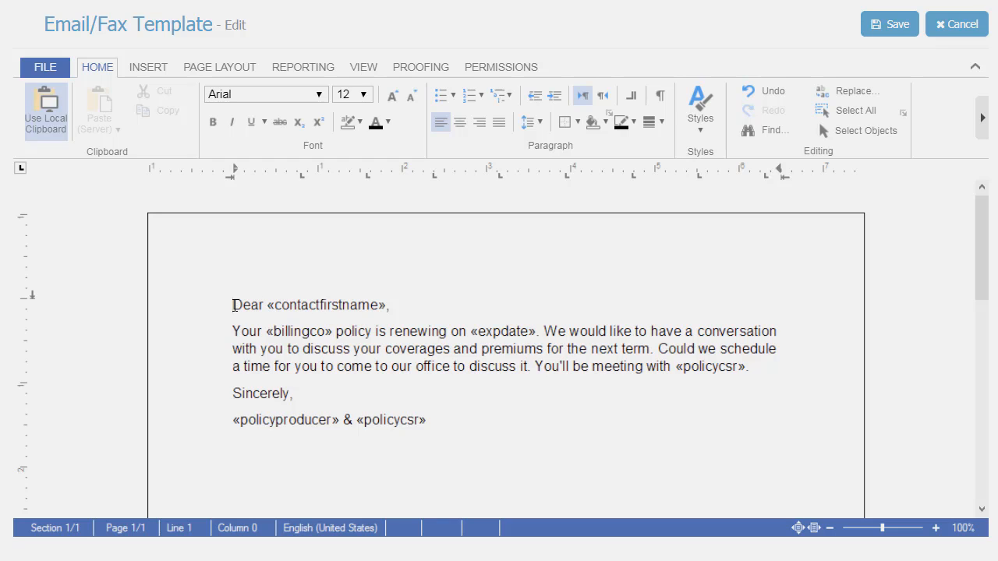
- Examine the merge fields used in the letter's greeting, body paragraph and signature line
drag(232, 304, 401, 305)
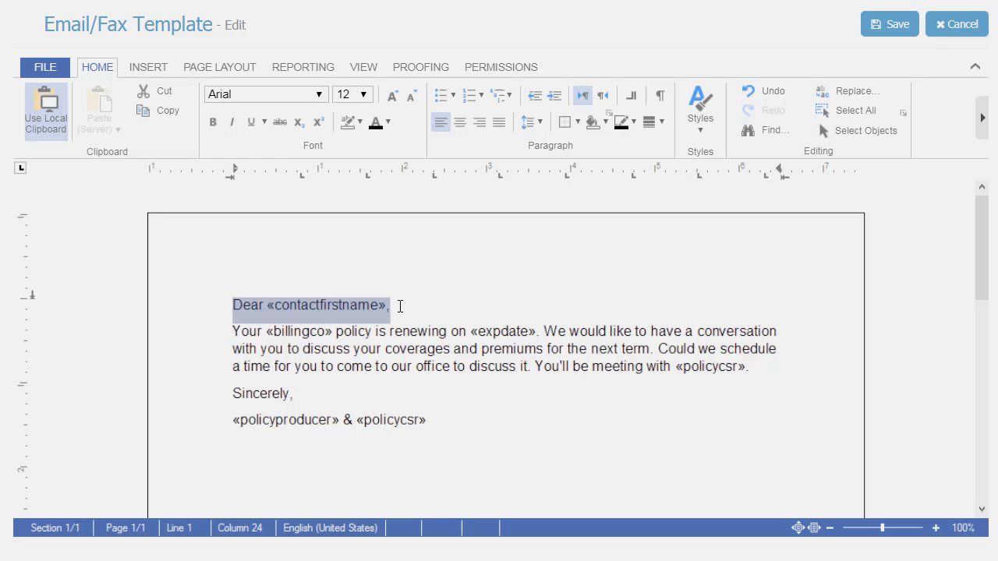
click(334, 307)
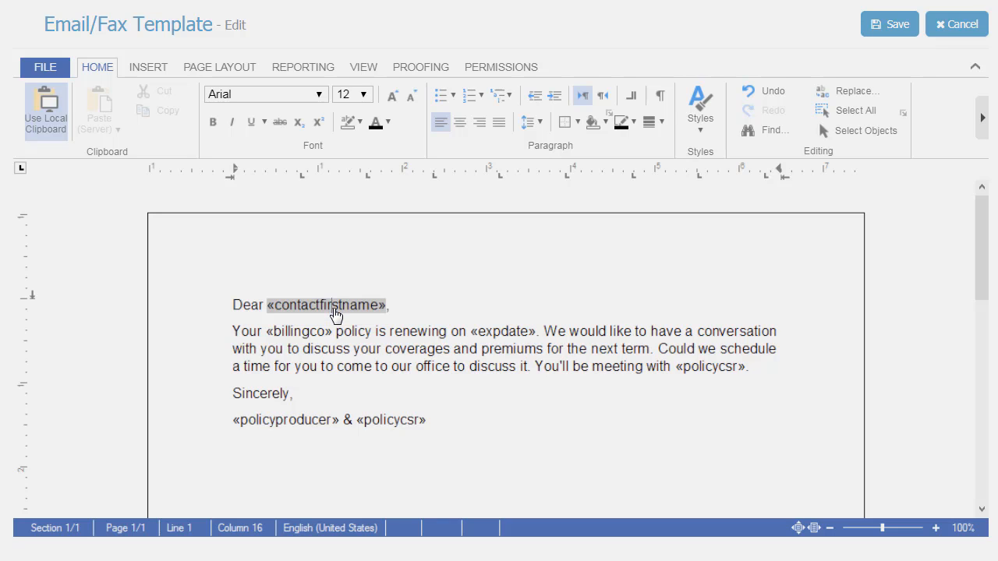
click(301, 340)
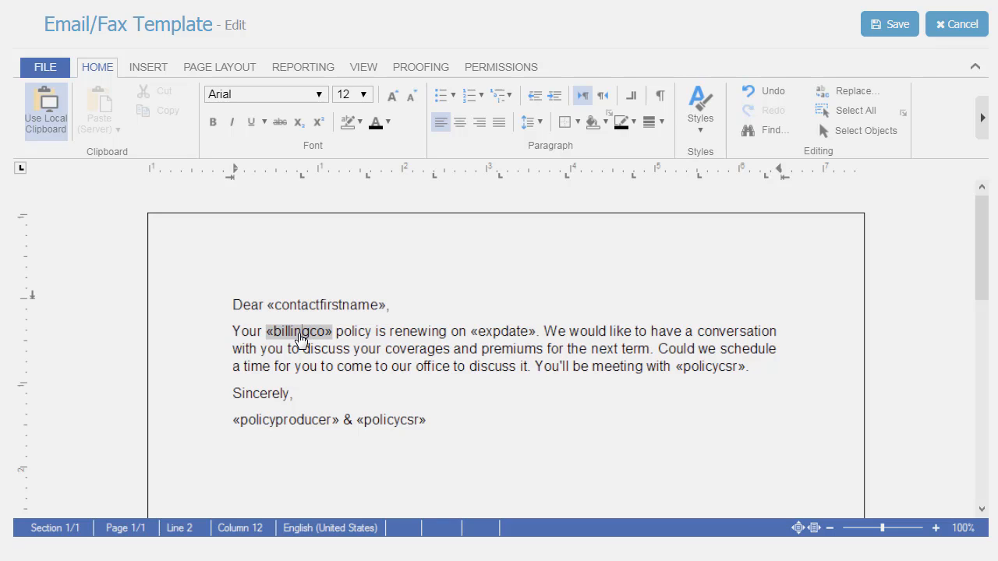
click(505, 341)
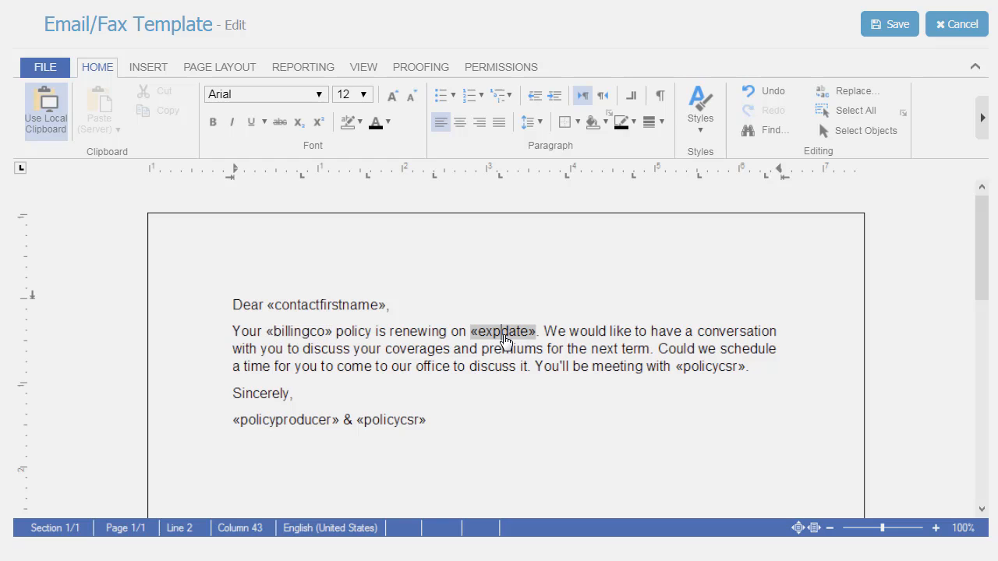
click(710, 374)
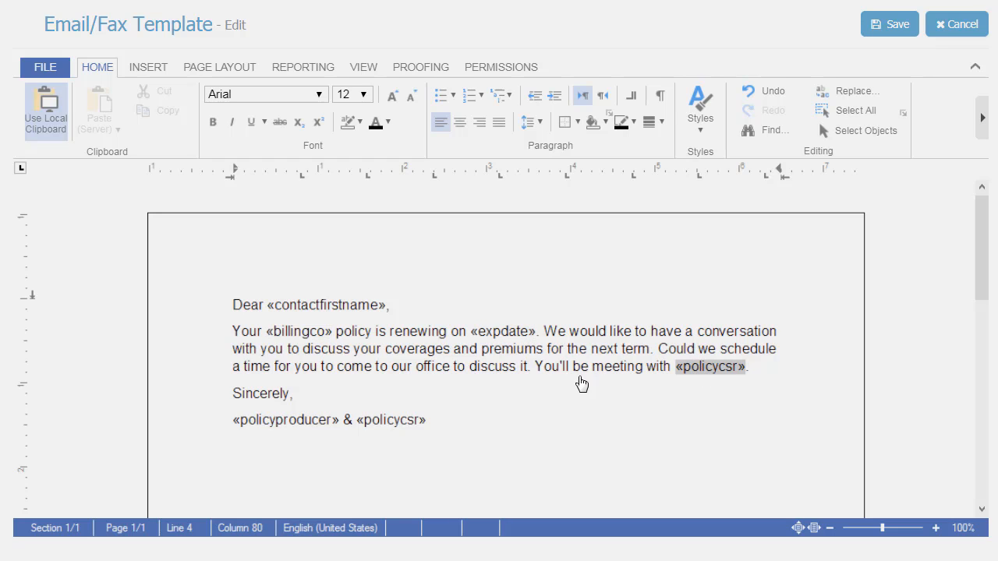
click(266, 427)
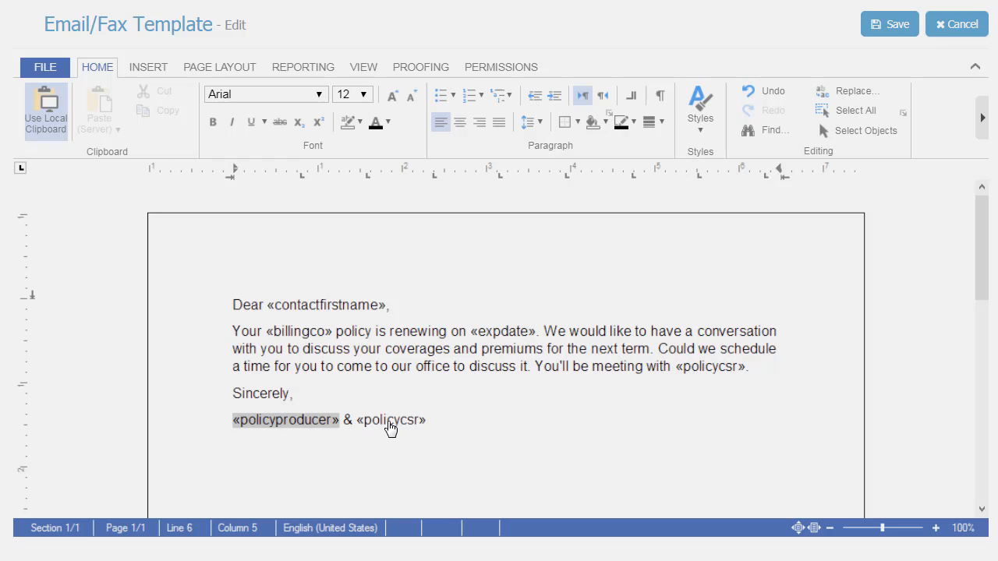
click(391, 427)
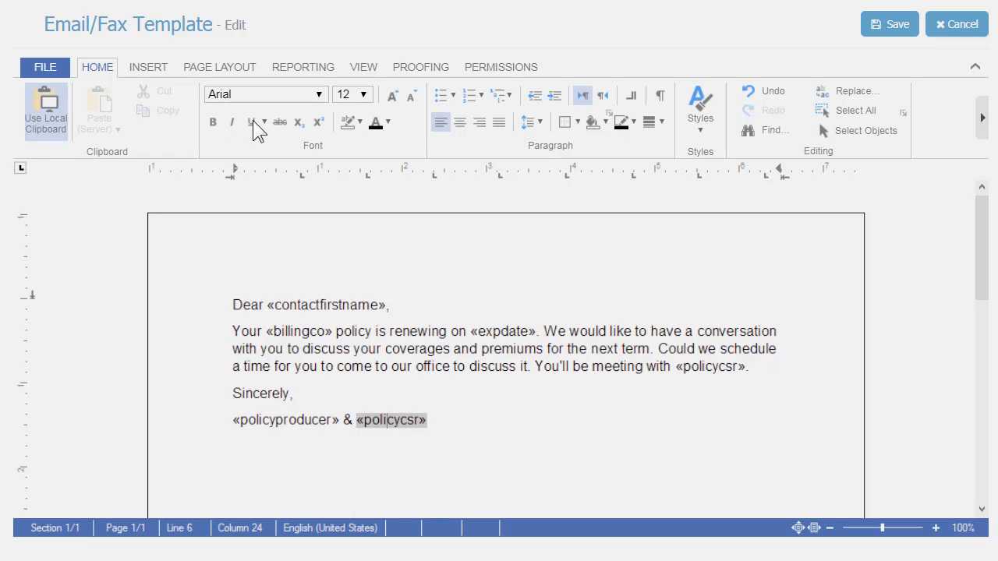
- Set PolicyHeader as the master table and look through its available merge fields
click(304, 69)
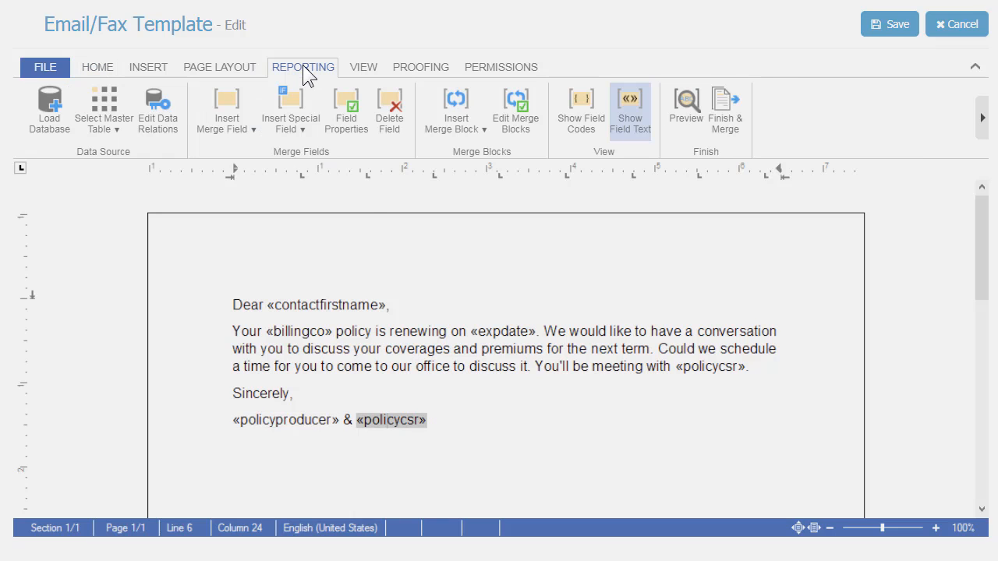
click(104, 108)
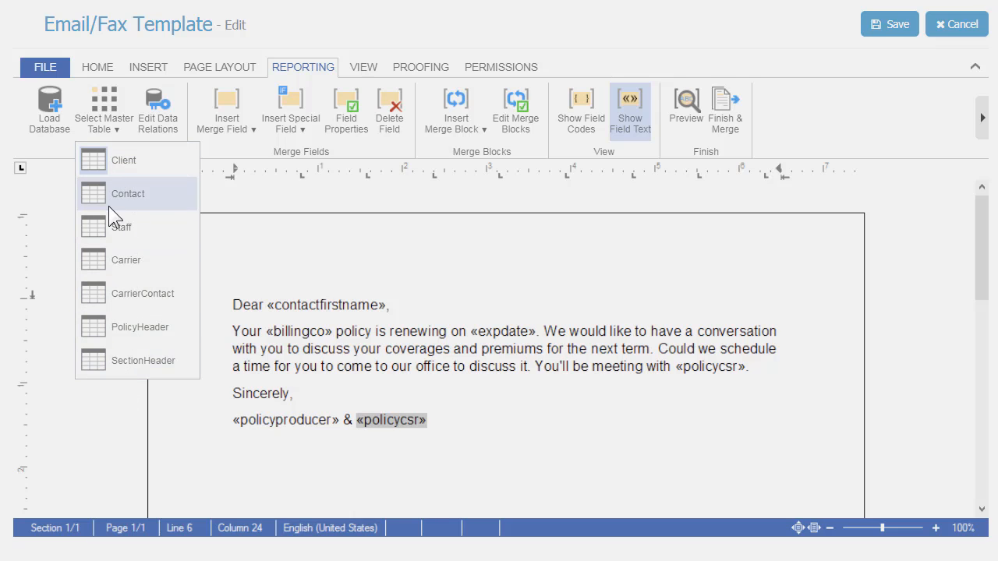
click(108, 321)
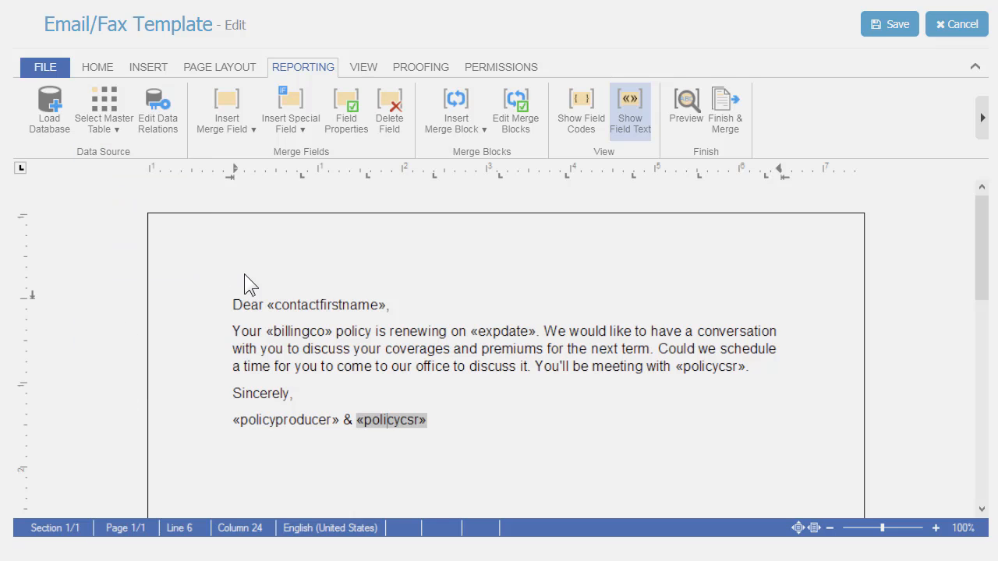
click(243, 109)
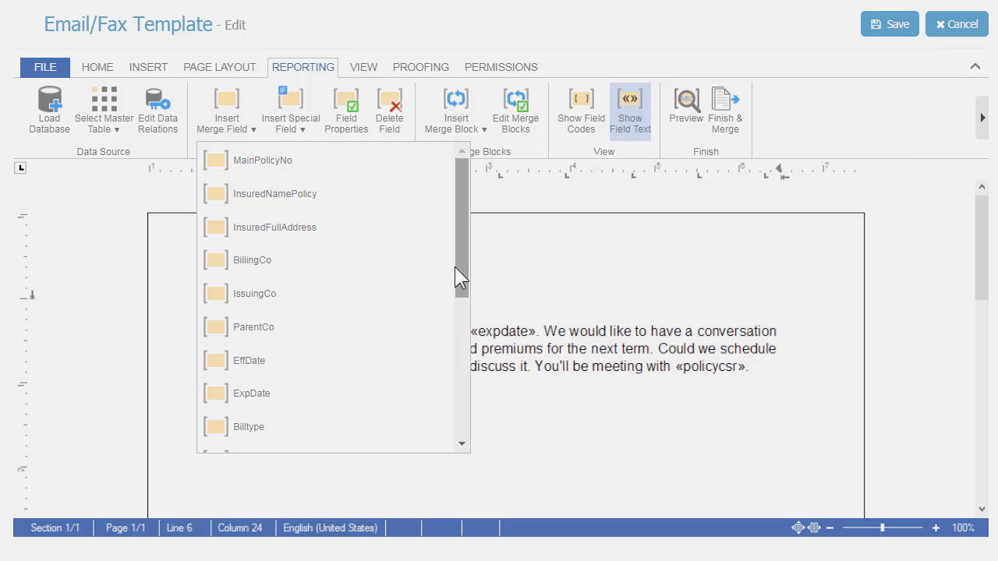
drag(459, 258, 456, 394)
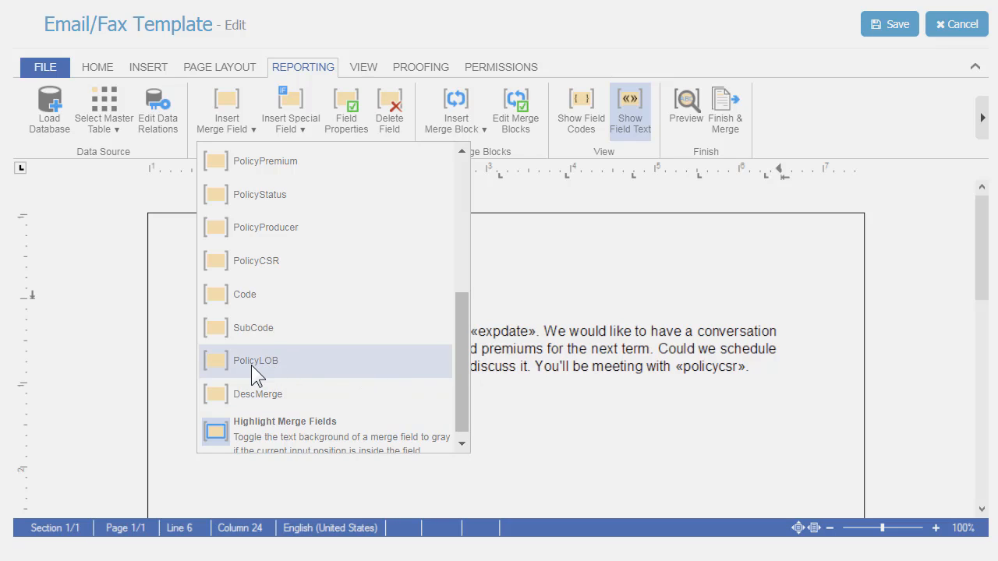
drag(459, 367, 458, 379)
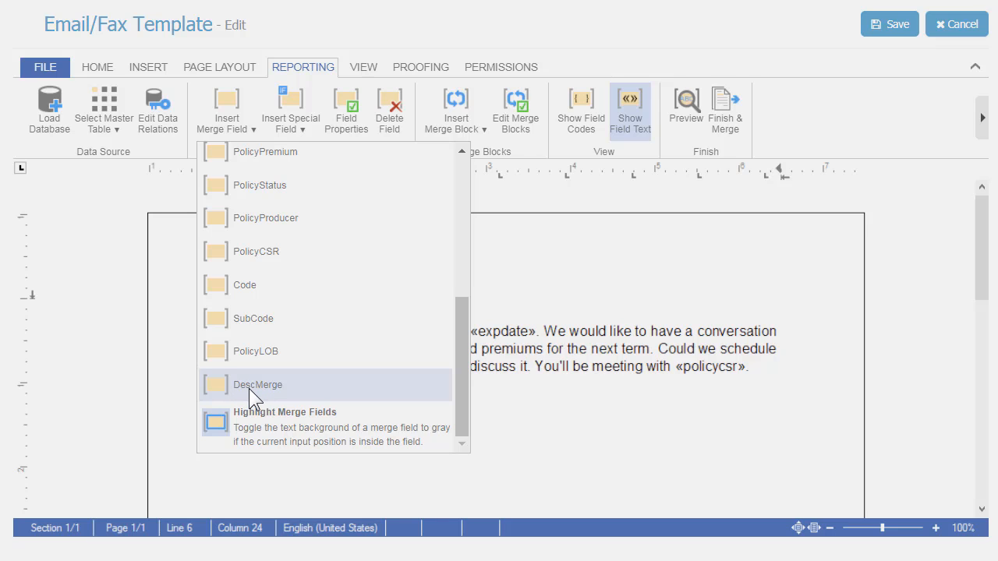
click(651, 330)
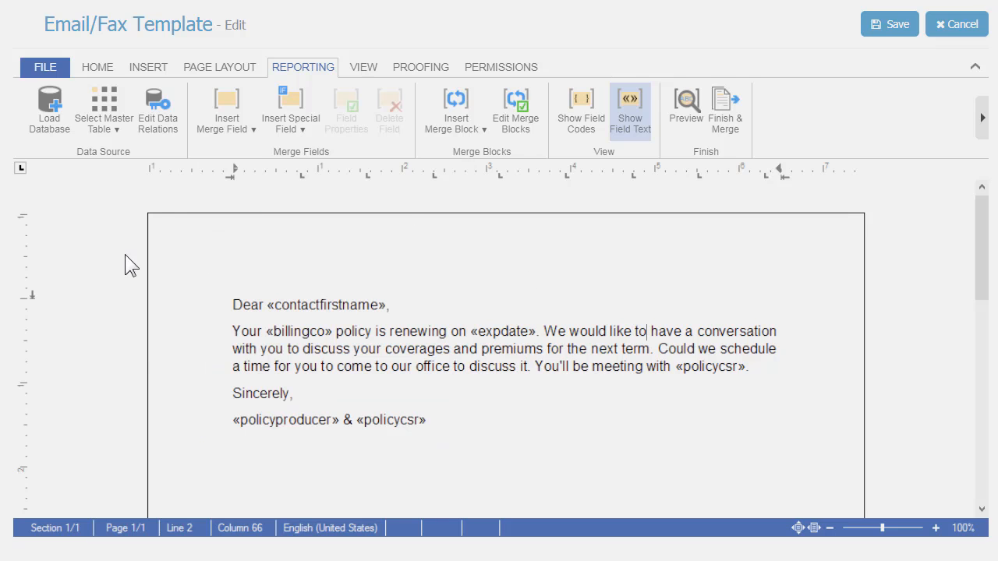
- Add a blank line above the greeting and insert a table with two columns and three rows there
click(97, 64)
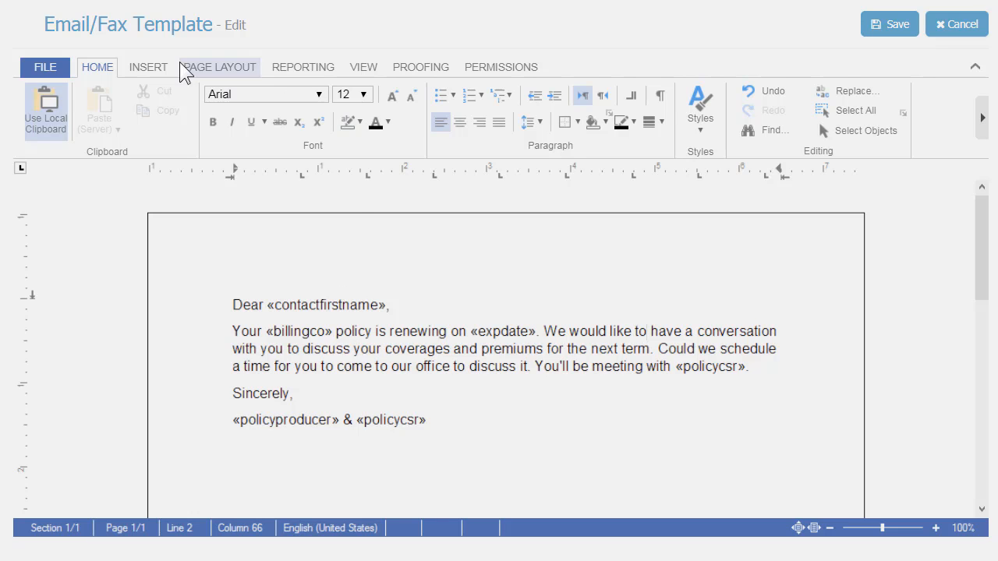
click(139, 68)
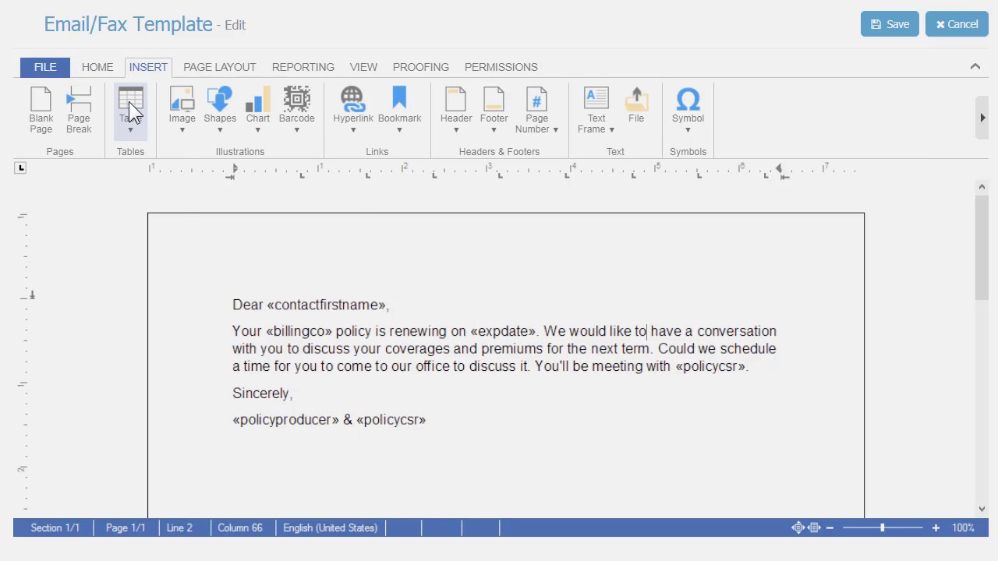
click(226, 308)
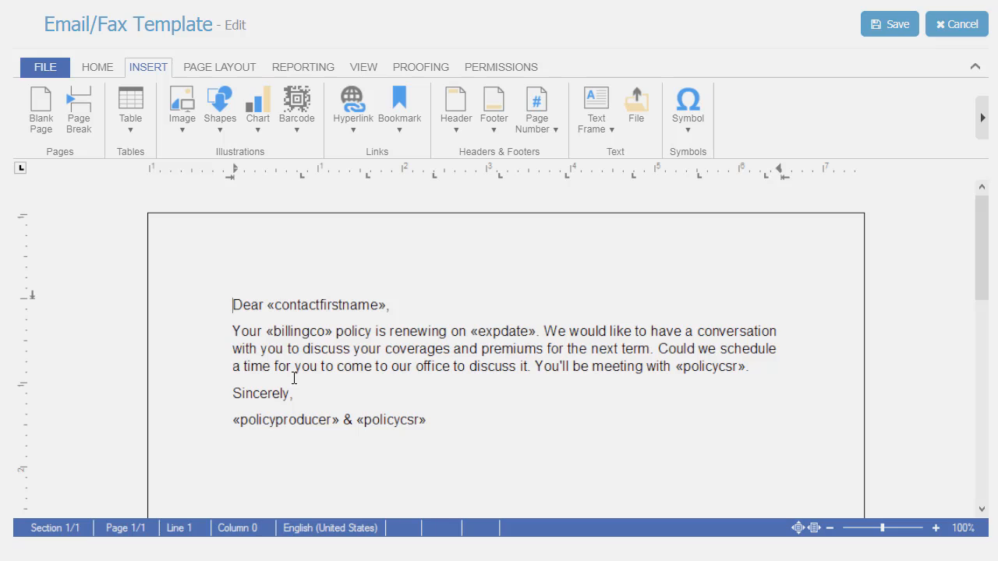
key(Return)
key(Up)
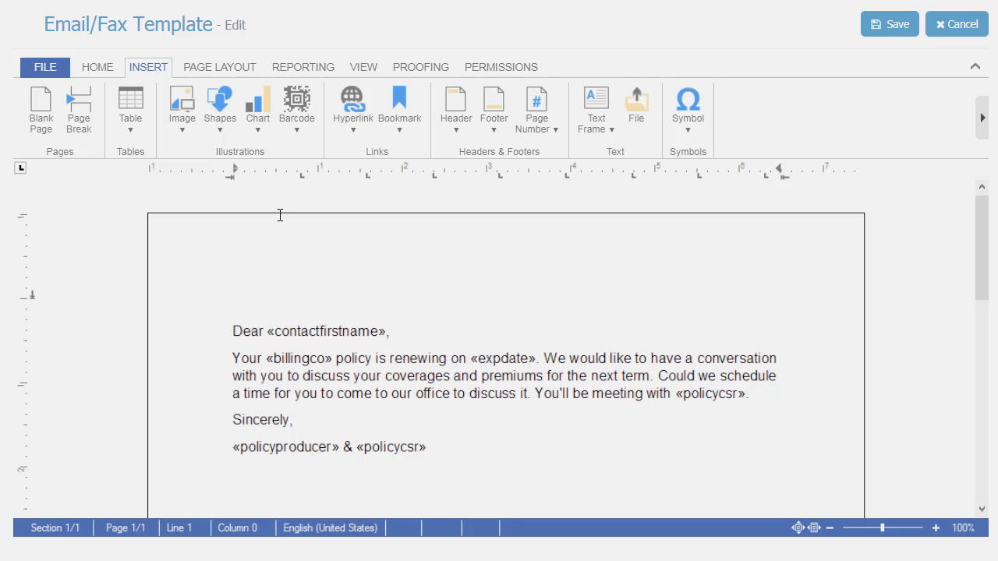
click(132, 136)
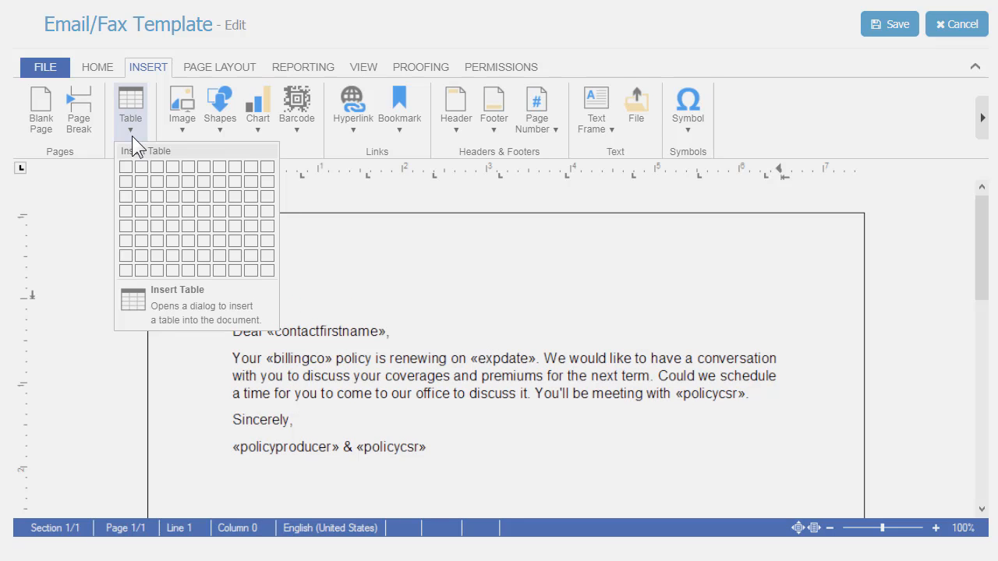
click(141, 196)
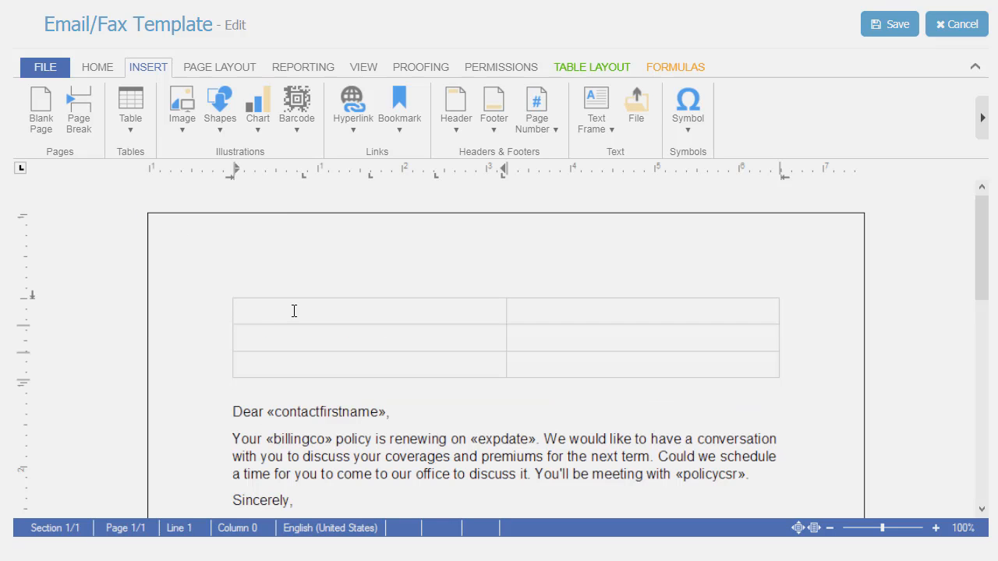
- Label the three rows in the table's first column "Carrier:", "Term:" and "Premium:"
text(Carrier:)
click(282, 341)
text(Term: )
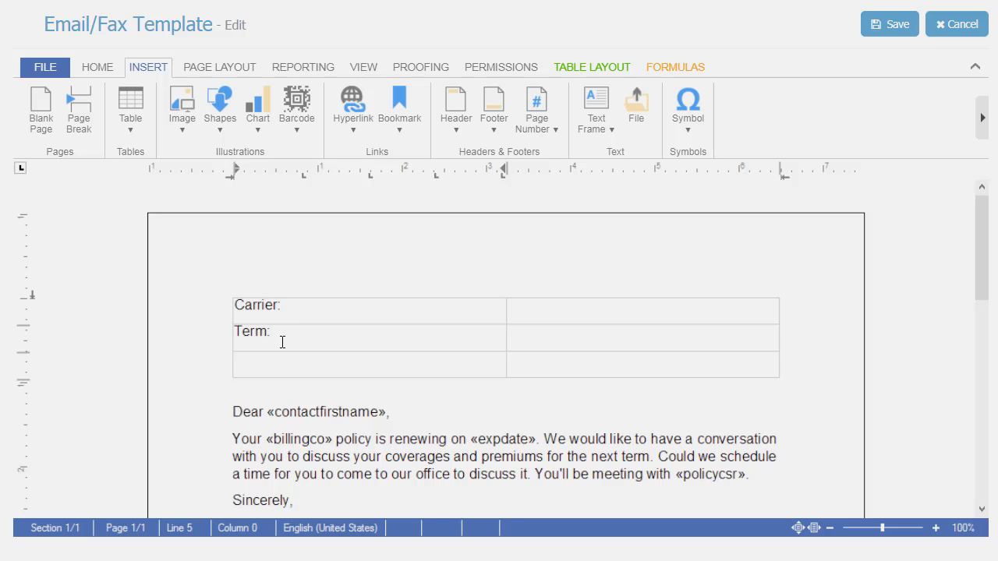
text(Premium:)
- Narrow the table's first column to about 1 inch and make its three labels bold
drag(506, 316, 316, 328)
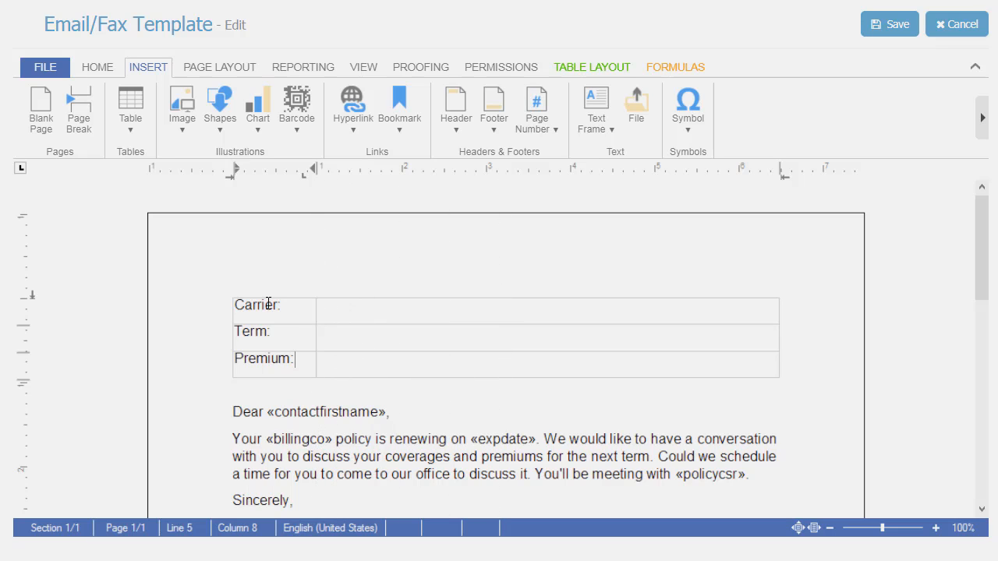
drag(268, 305, 270, 366)
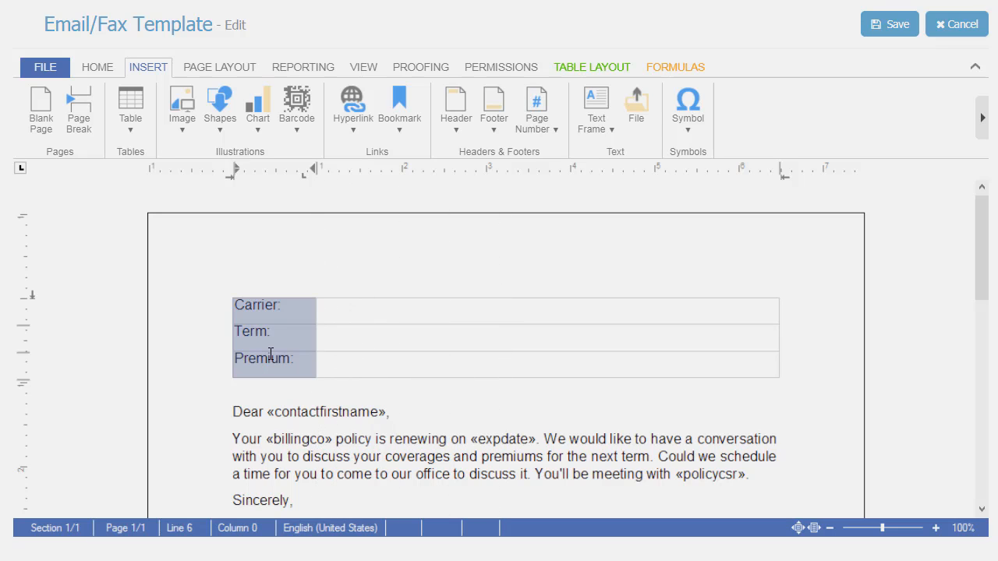
click(97, 66)
click(211, 123)
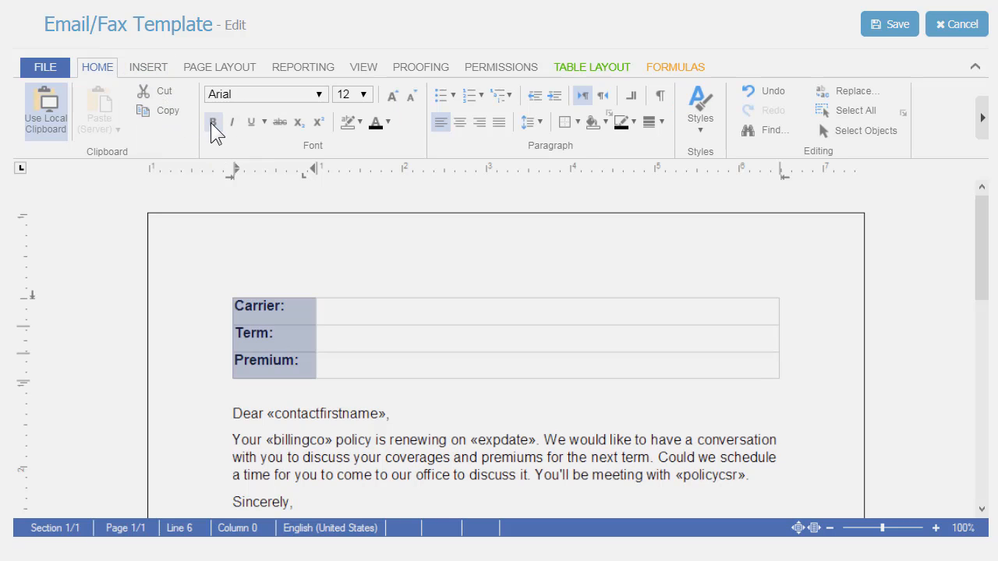
- Insert the BillingCo merge field in the empty cell beside "Carrier:"
click(329, 301)
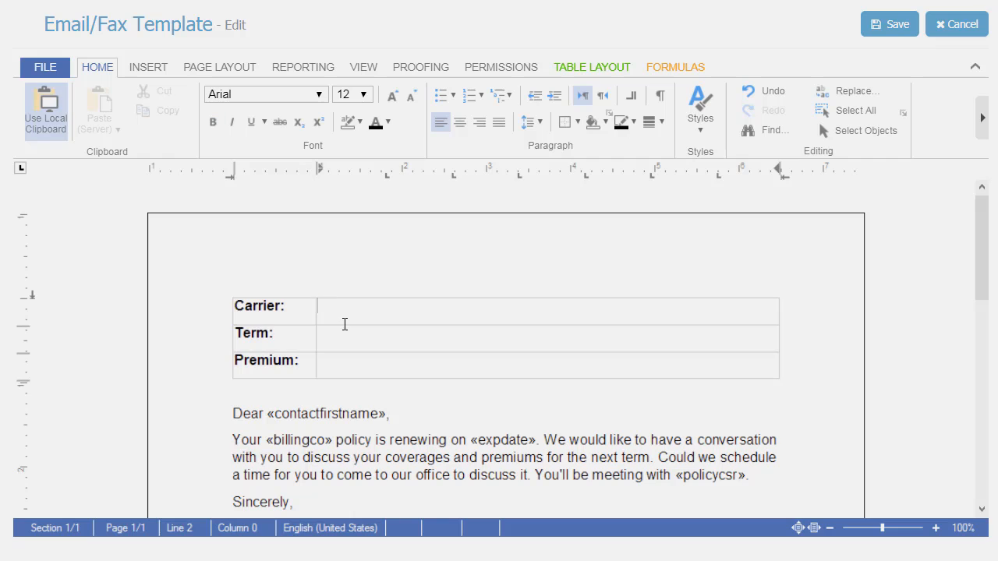
click(296, 68)
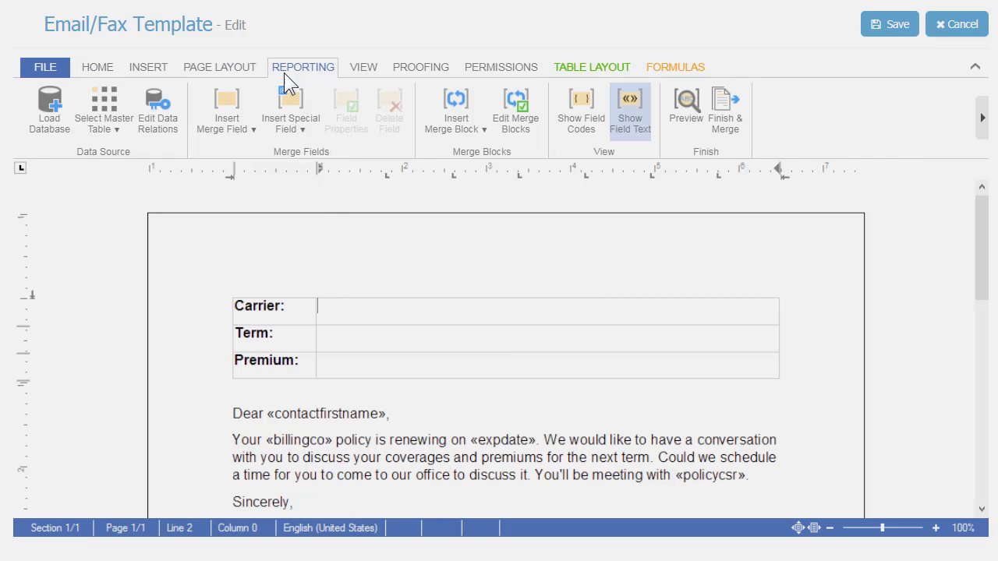
click(225, 114)
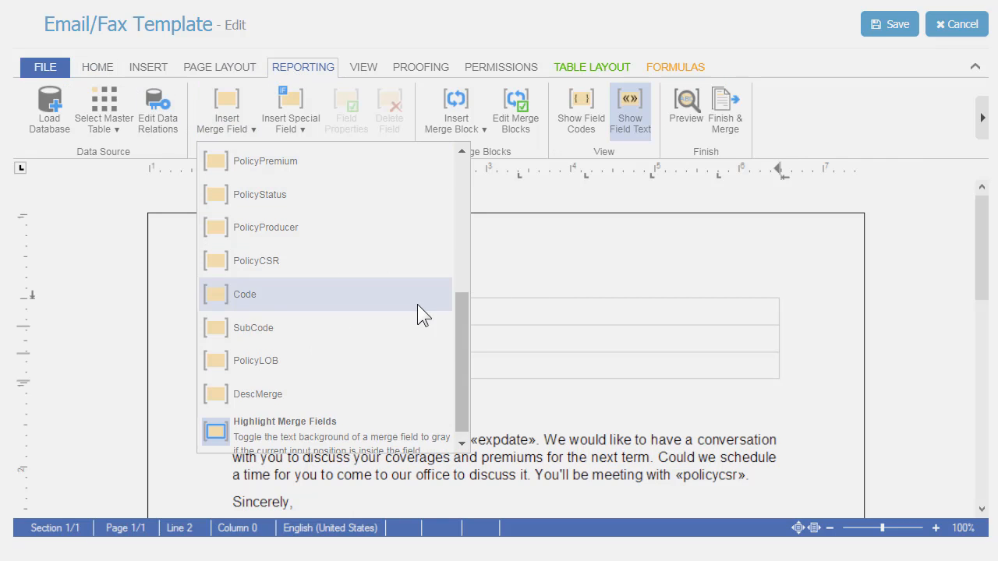
drag(461, 341, 449, 203)
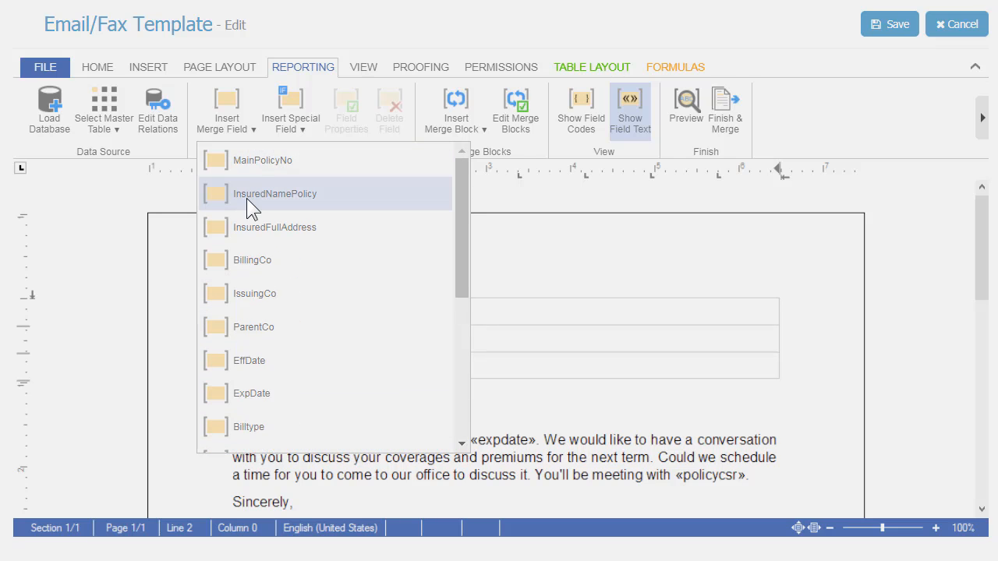
click(246, 259)
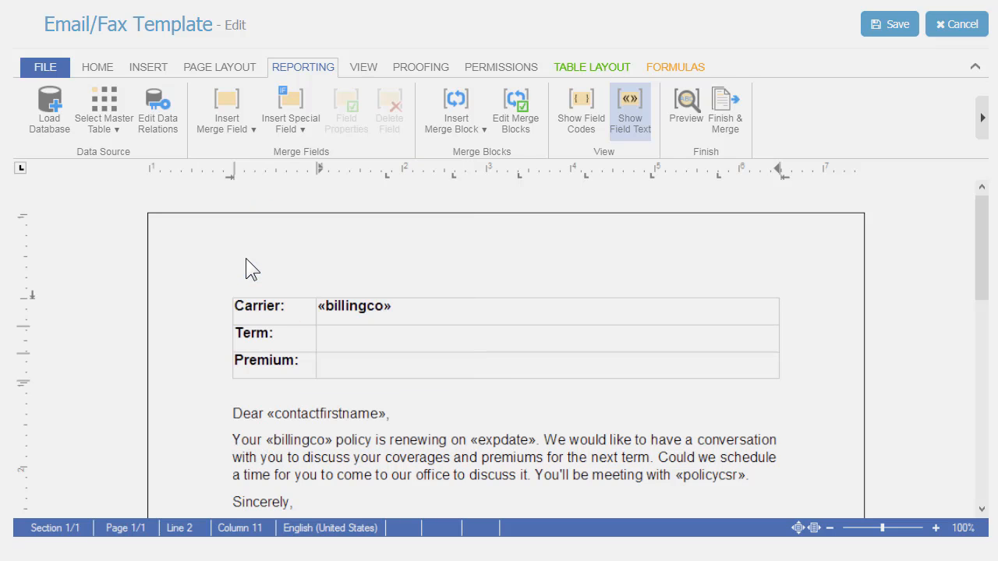
- Insert the EffDate merge field in the empty cell beside "Term:"
click(363, 338)
click(227, 110)
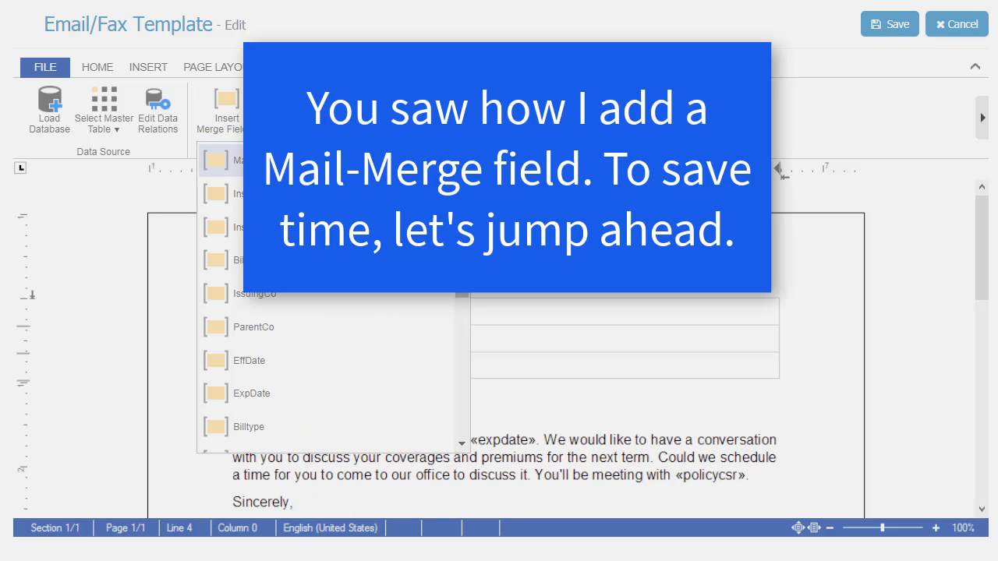
click(294, 361)
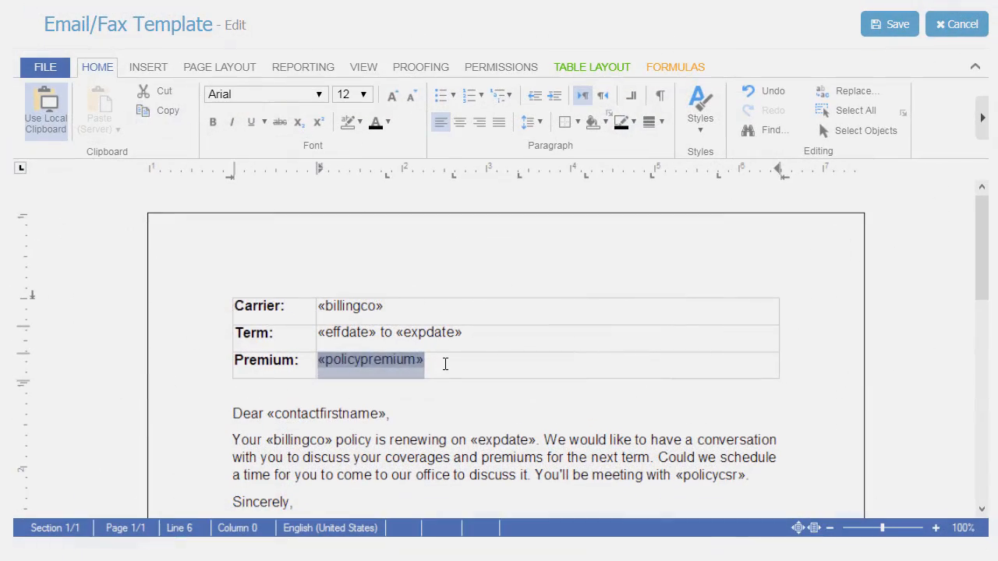
- Right-align the "Carrier:", "Term:" and "Premium:" labels in the table's first column
click(445, 363)
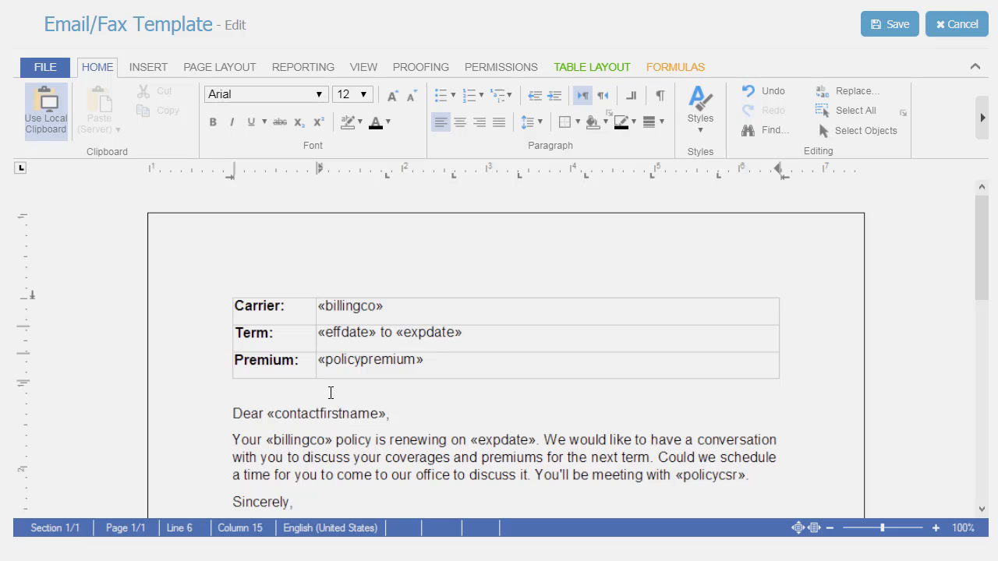
drag(292, 319, 296, 366)
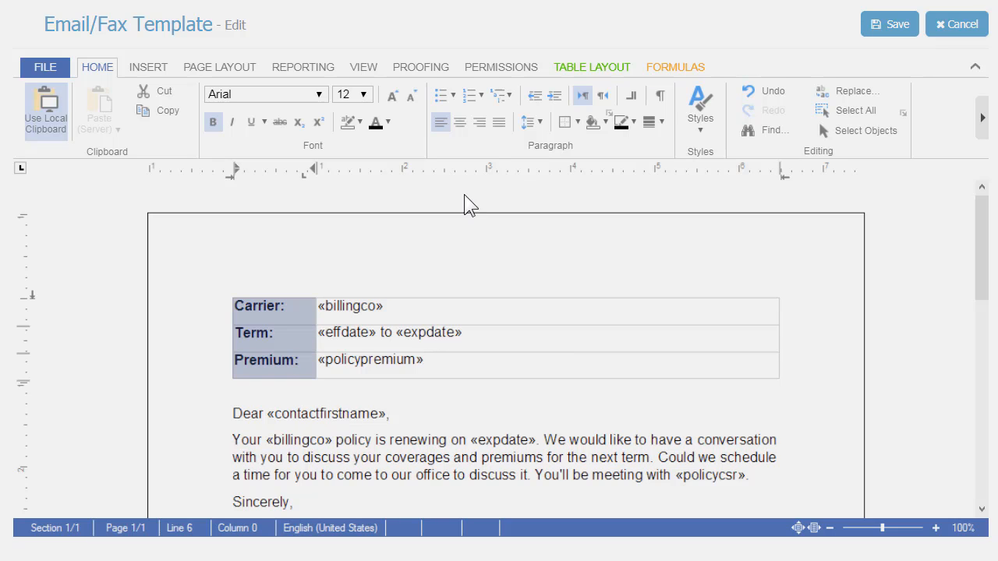
click(480, 122)
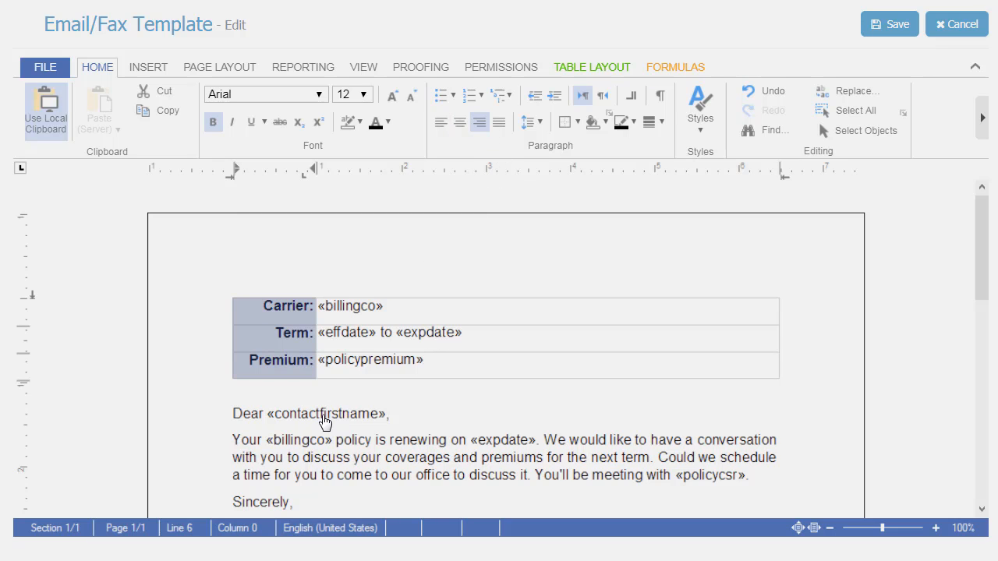
click(324, 421)
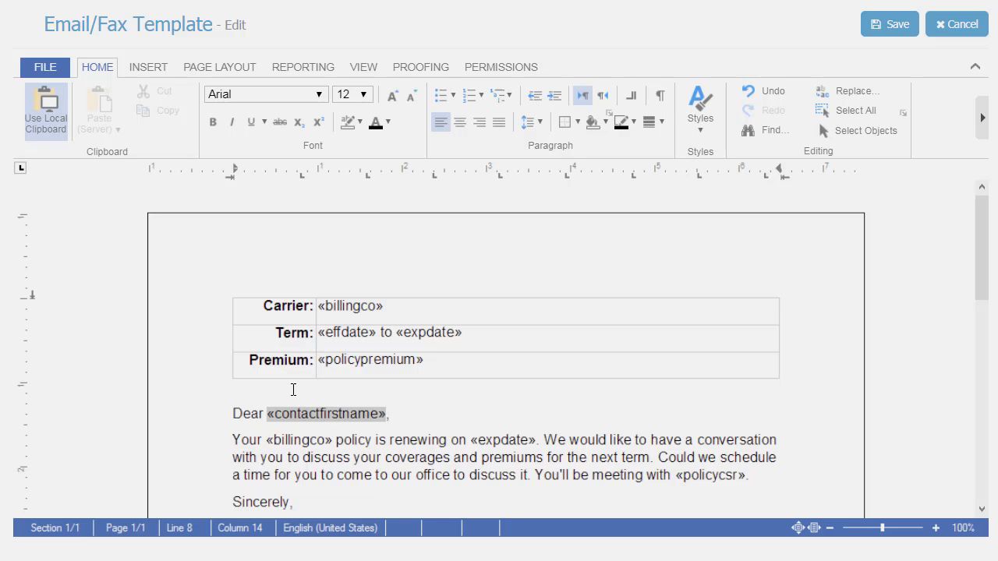
- Check the template through to its signature line, save it and return to the template list
scroll(336, 421, down, 2)
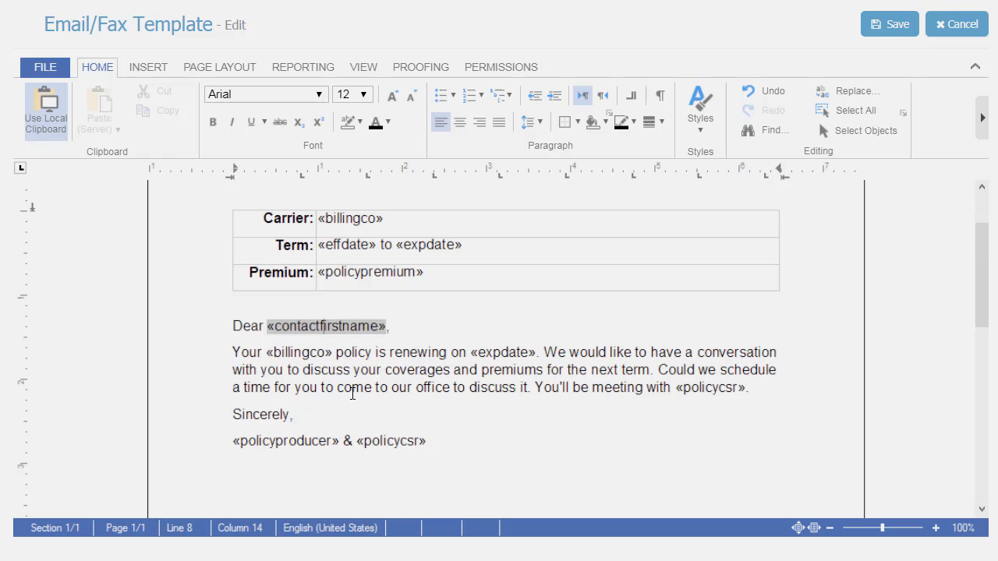
scroll(353, 393, down, 2)
scroll(351, 391, up, 4)
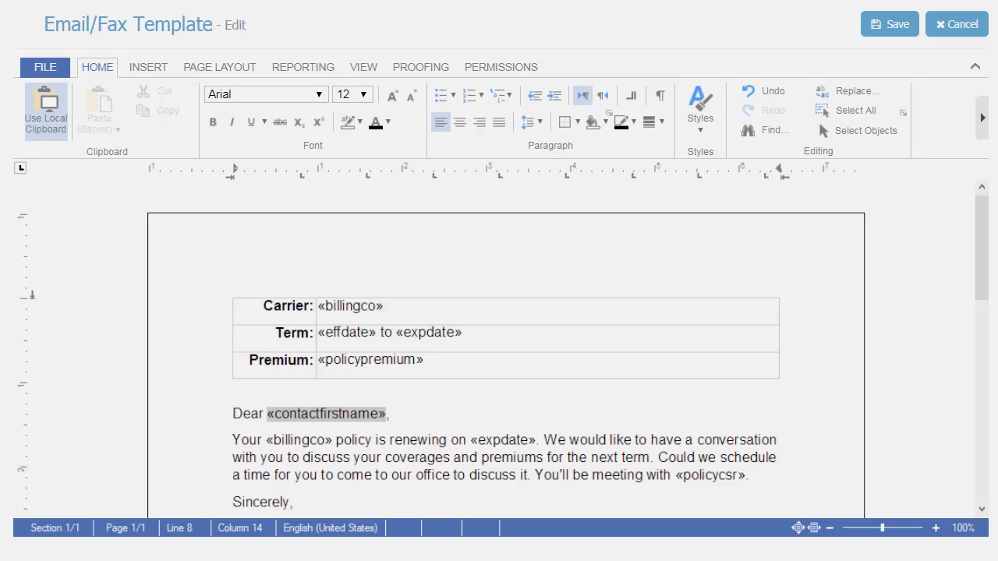
click(696, 0)
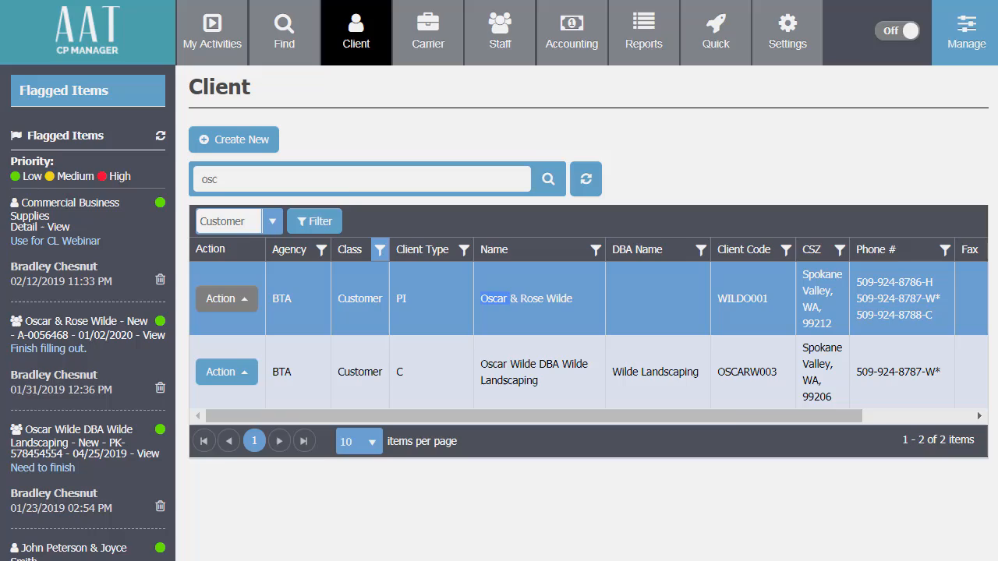
- Go to the client's record and start a new email from the email address in the contact information
click(491, 297)
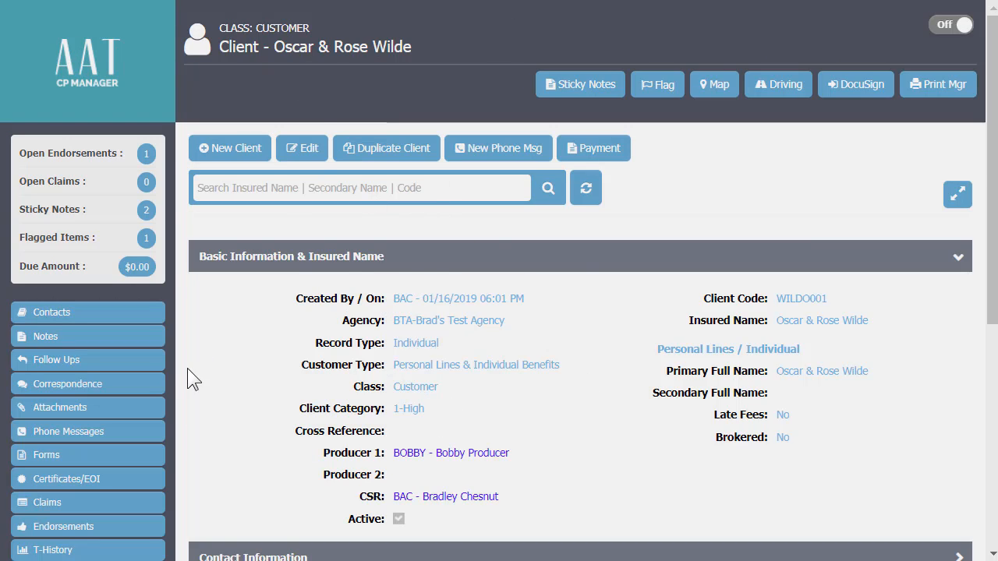
scroll(597, 470, down, 1)
scroll(602, 356, down, 2)
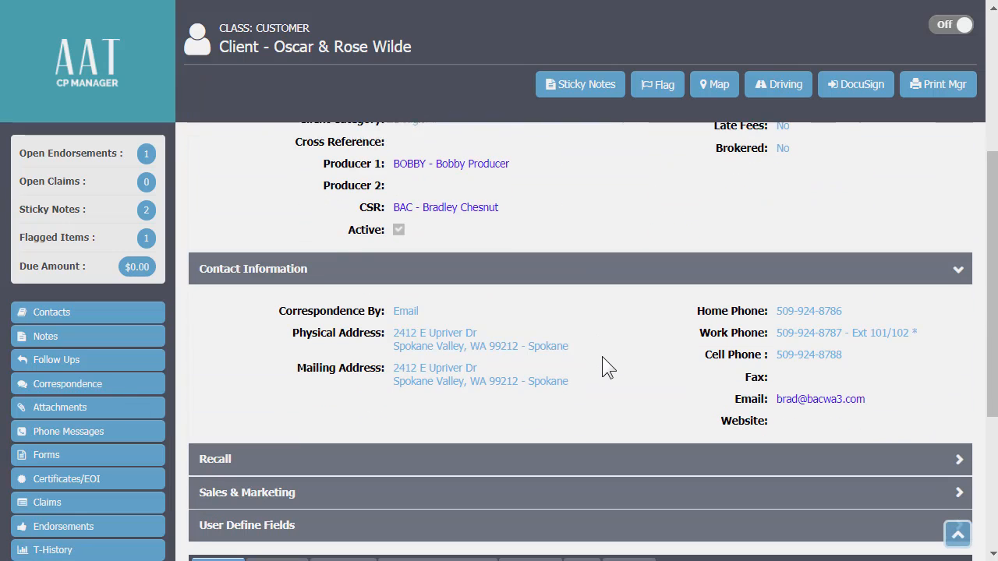
click(802, 399)
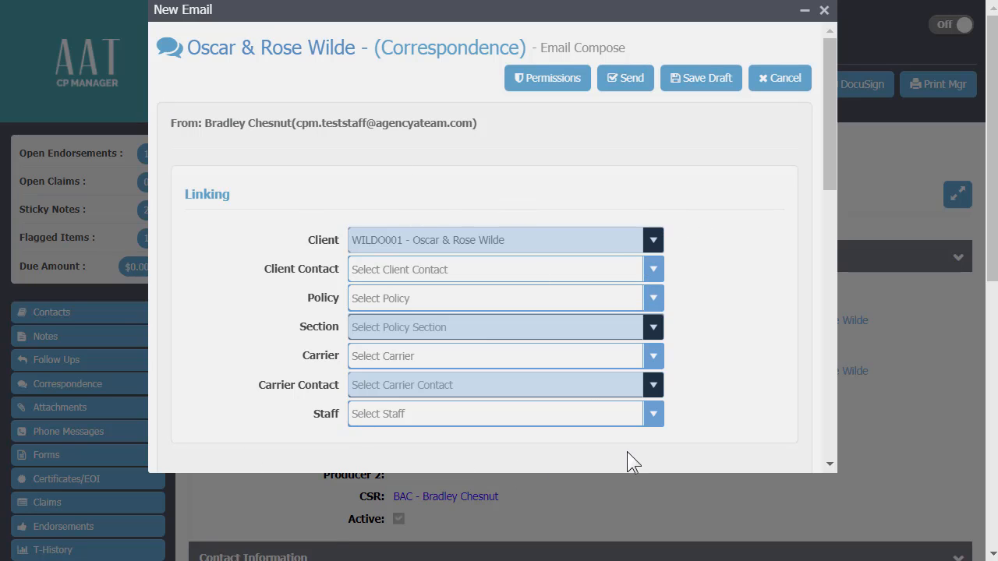
- Give the email the subject "Renewal coming up" and choose the "Renewal-Come Into Office To Review (ICP)" email template
scroll(668, 184, down, 4)
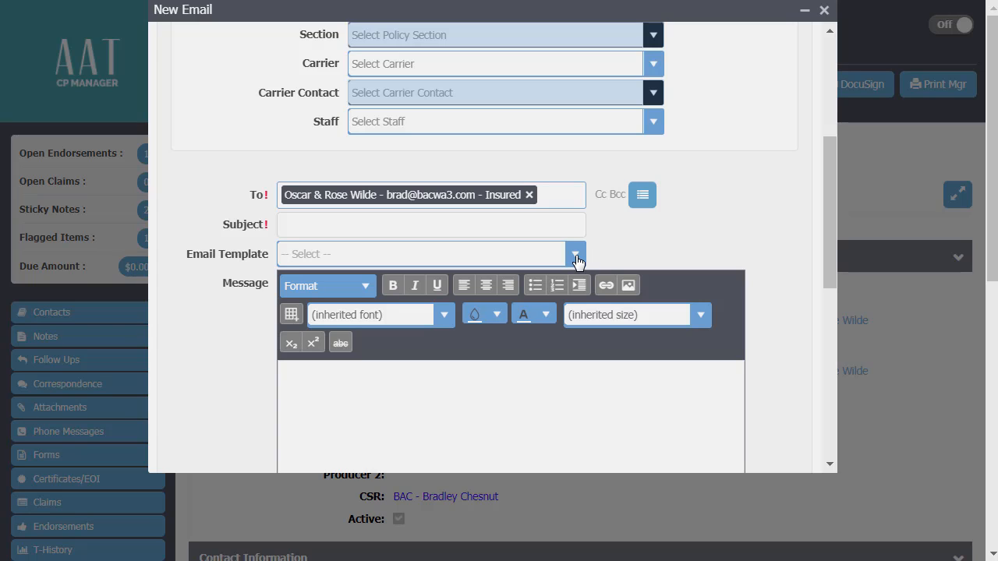
click(454, 225)
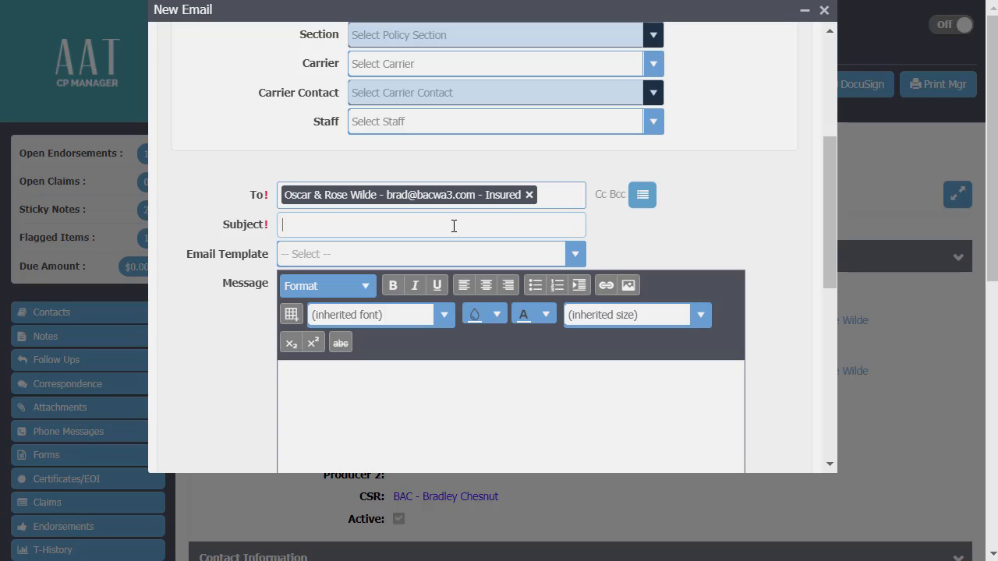
text(Renewal con)
text(ing up)
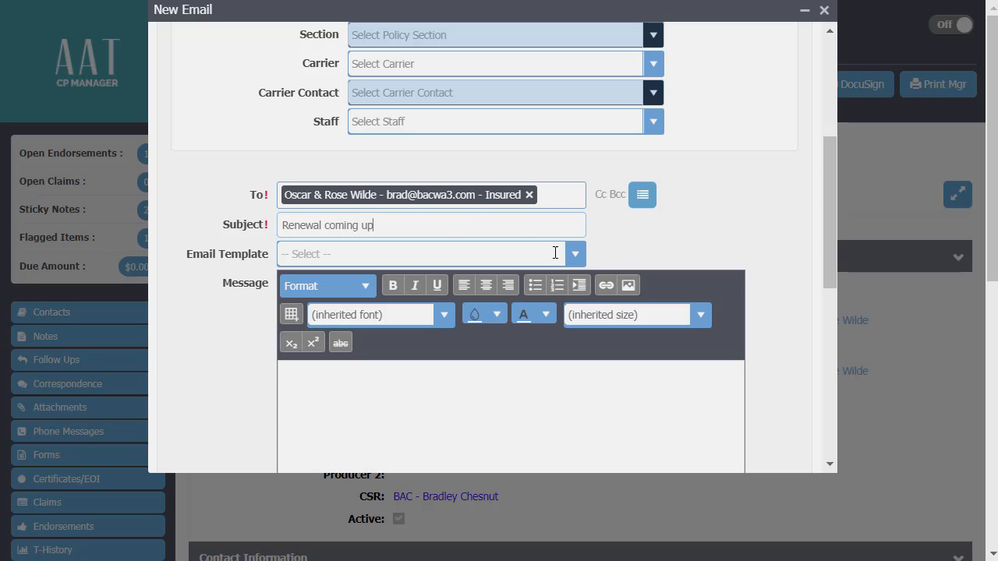
click(574, 257)
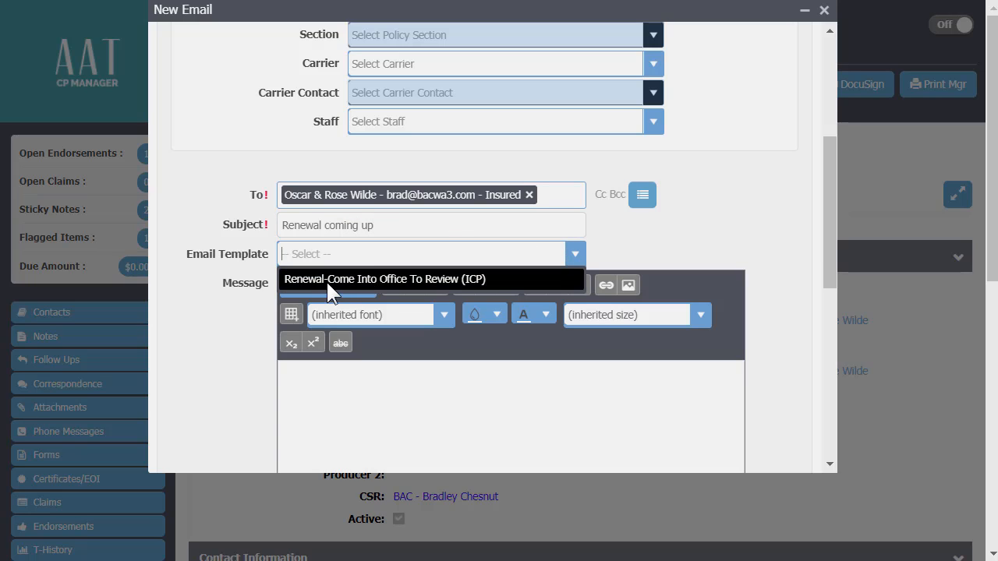
click(359, 279)
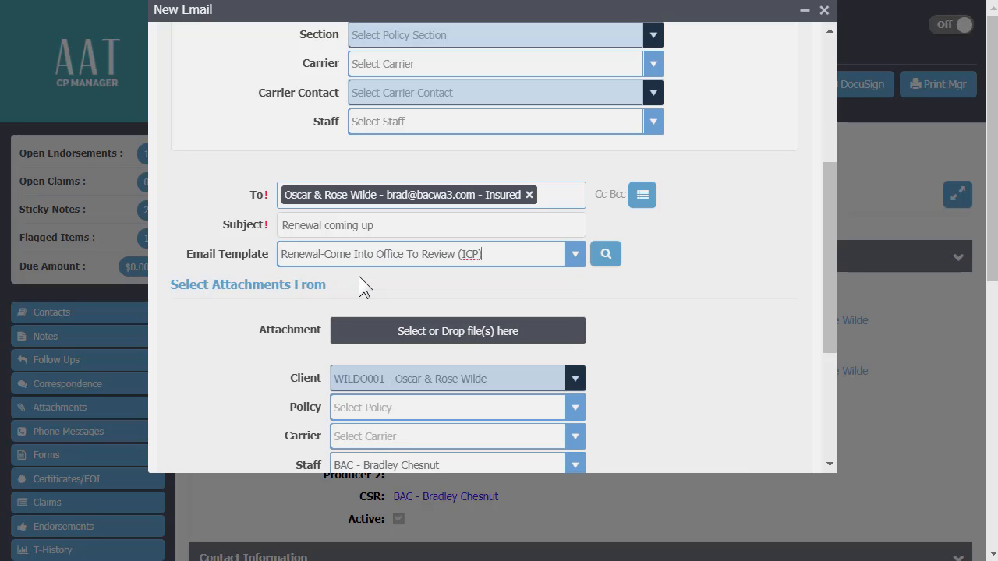
- Link the email to the second listed client contact and the LIB - PKG policy dated 01/01/2020
scroll(473, 252, up, 2)
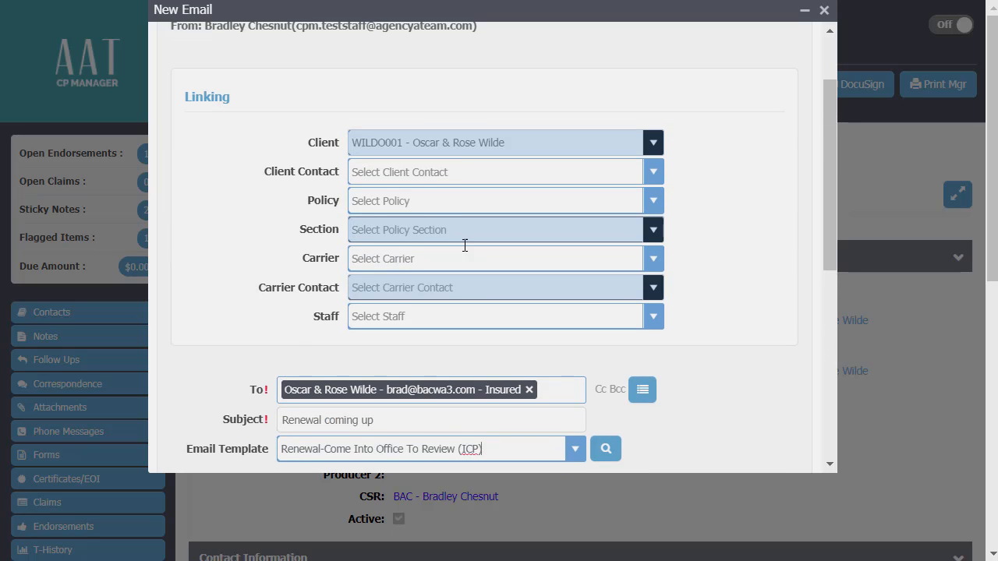
click(651, 171)
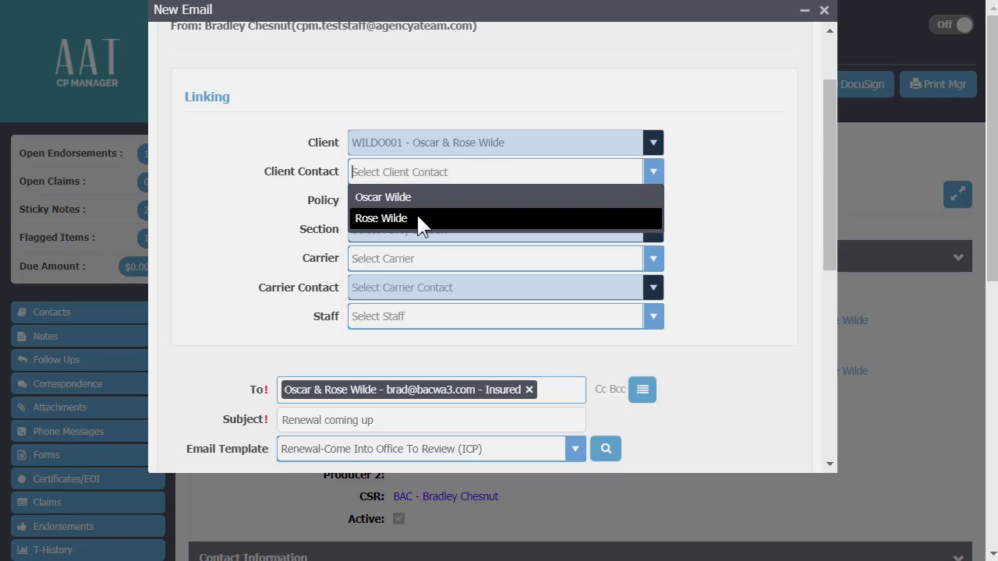
click(416, 218)
click(650, 203)
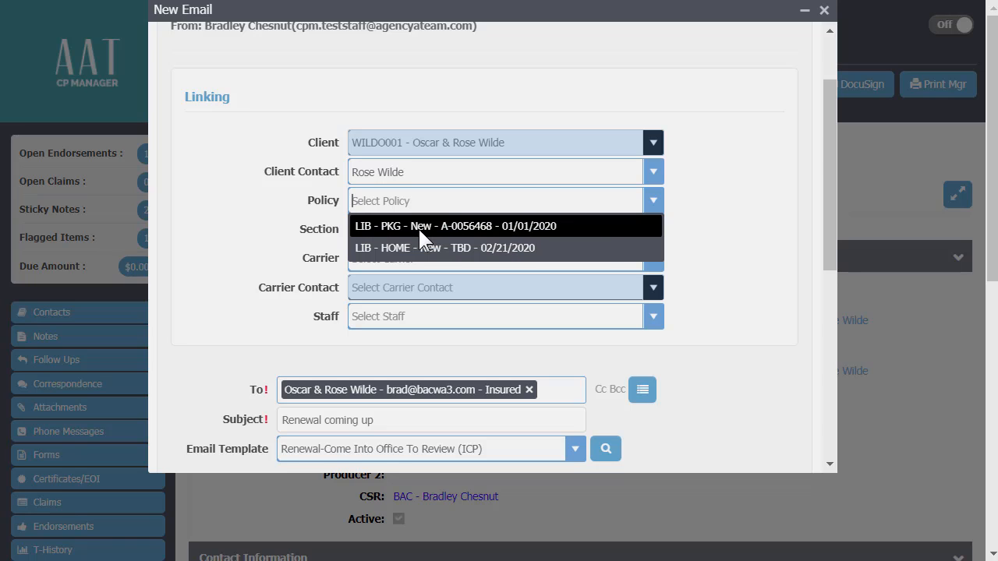
click(418, 226)
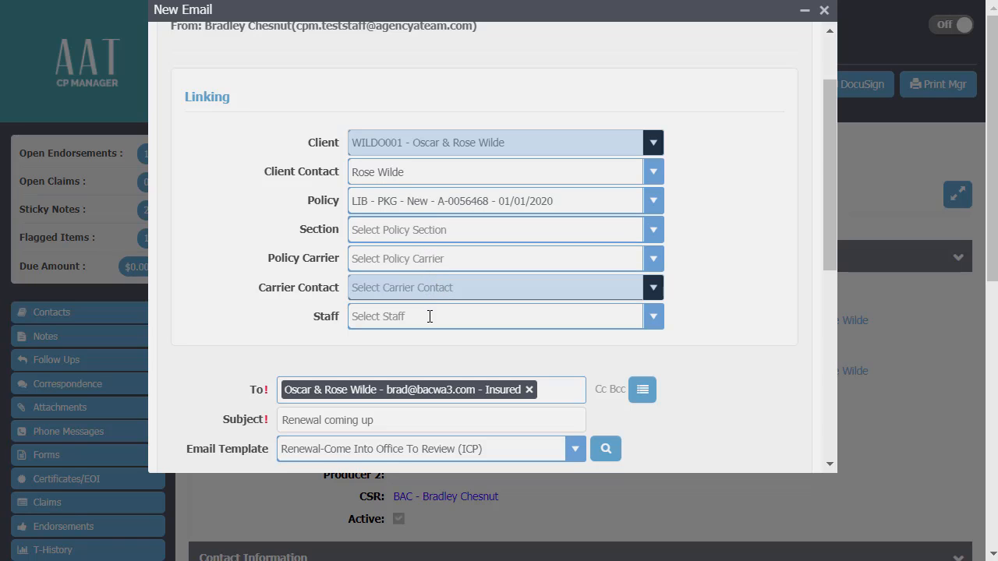
- Open the chosen email template with its merged data and check the premium and greeting
scroll(670, 393, down, 3)
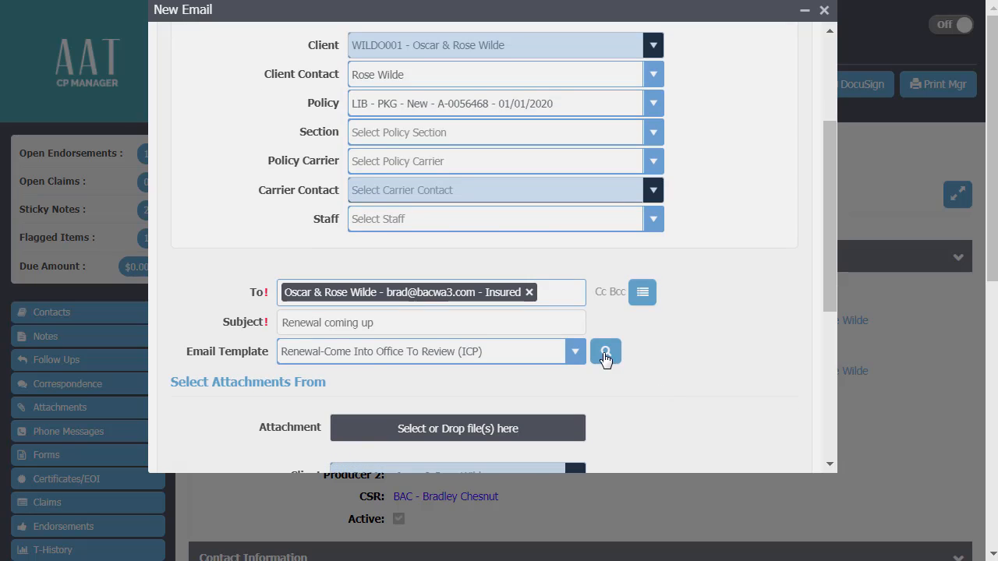
click(605, 353)
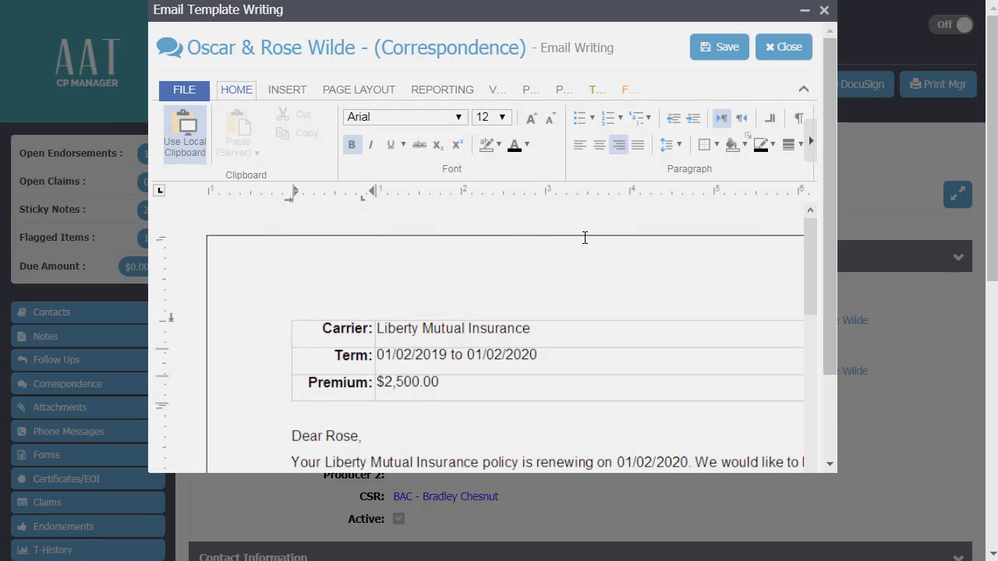
scroll(585, 237, down, 2)
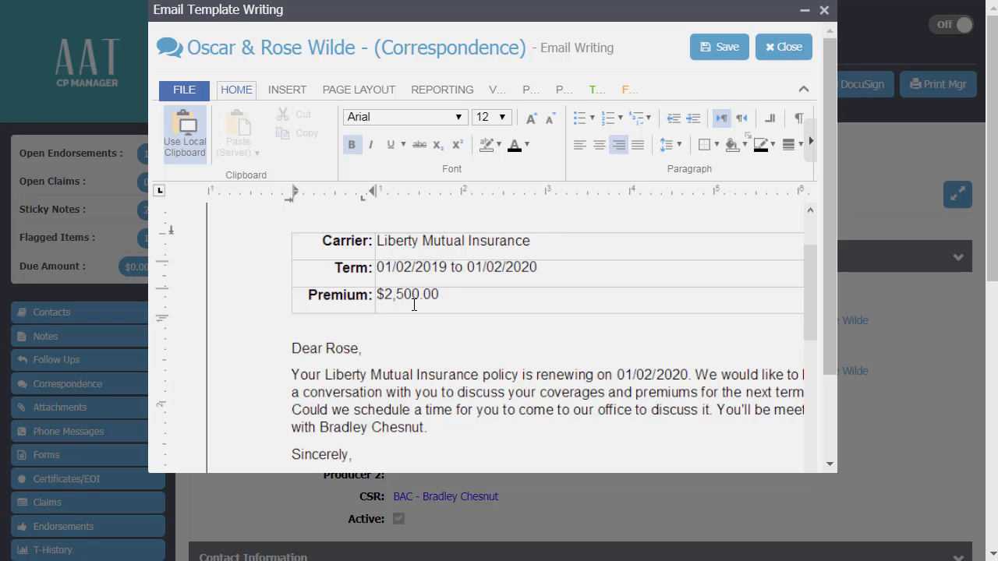
drag(454, 293, 380, 295)
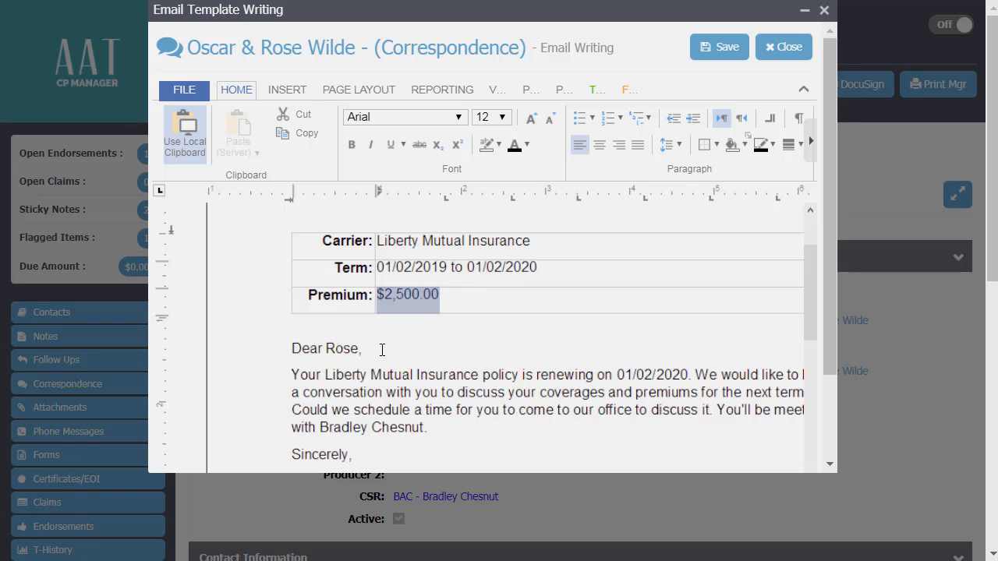
click(325, 349)
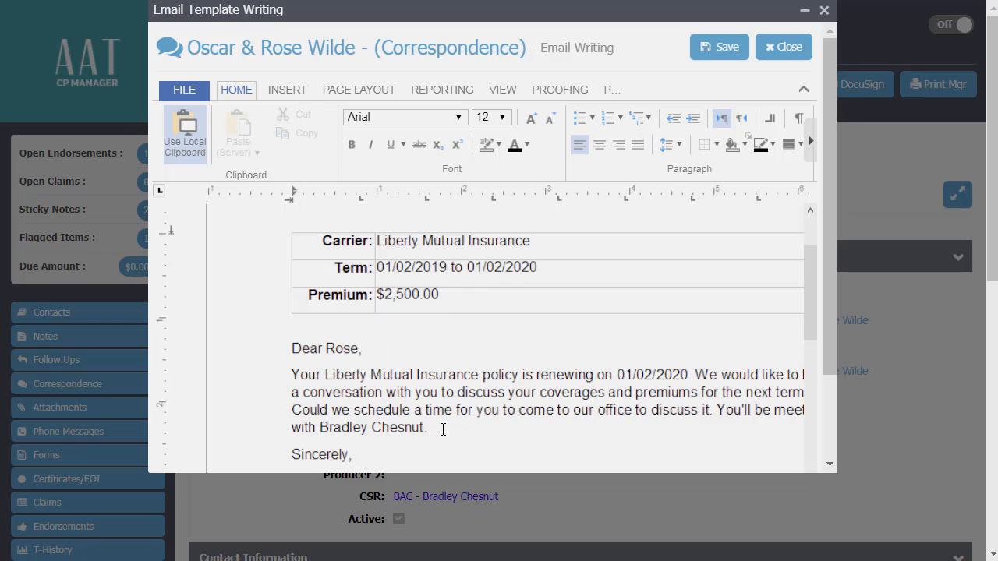
- Add a paragraph above "Sincerely," beginning "We are looking forward to seeing you again, I heard"
key(Return)
text(We are looking forwar)
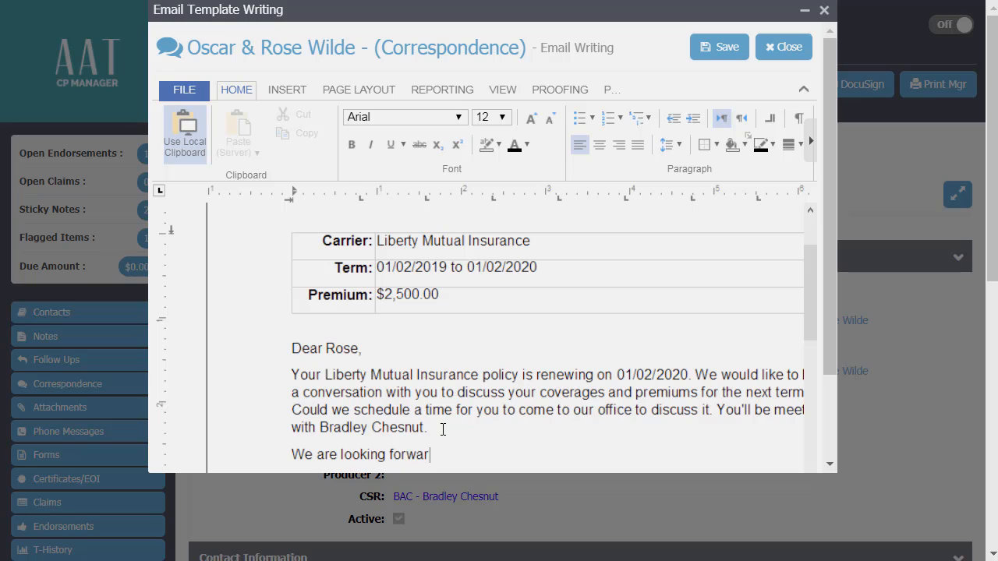
text(d to seeing you )
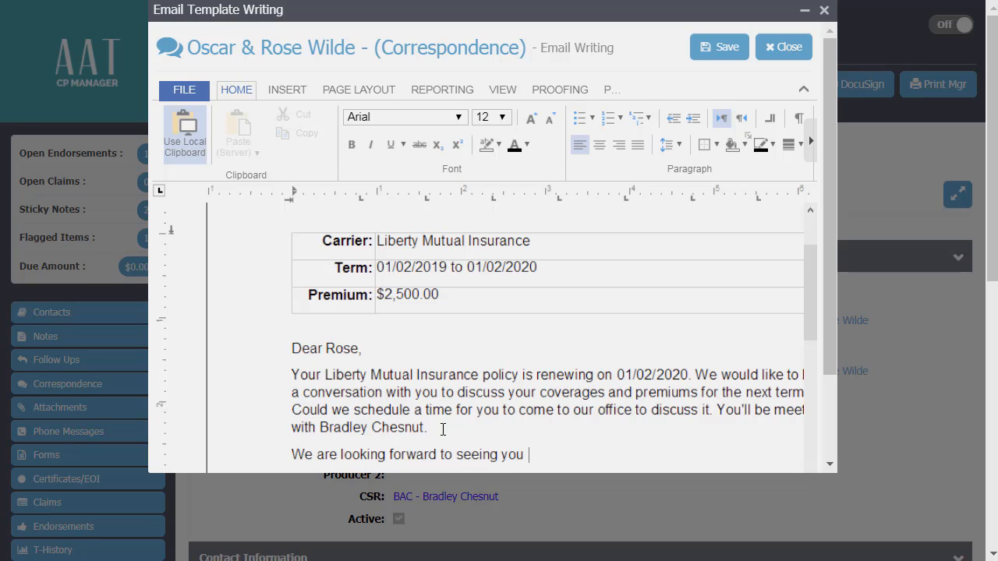
text(again, I heard)
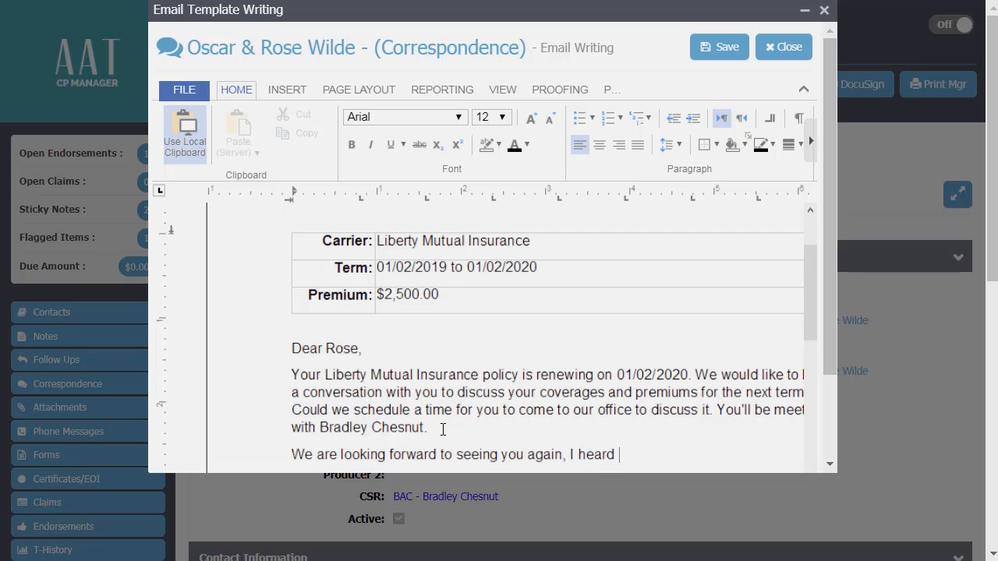
text( Oscar has)
- Complete the new paragraph with the other client's first name and "had some medical issues and we all hope he's going to be okay."
key(BackSpace)
key(BackSpace)
text(d some medi)
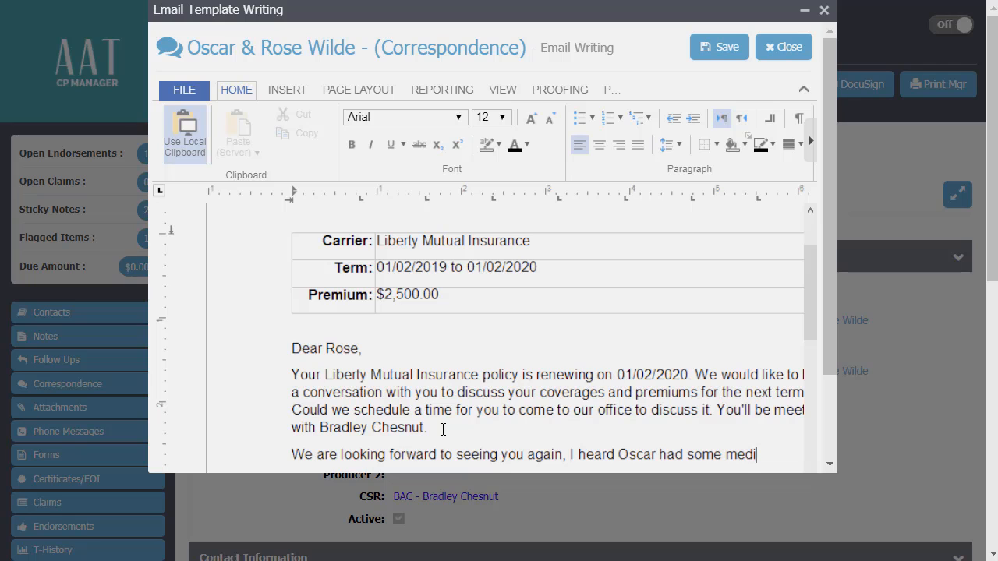
text(cal issues)
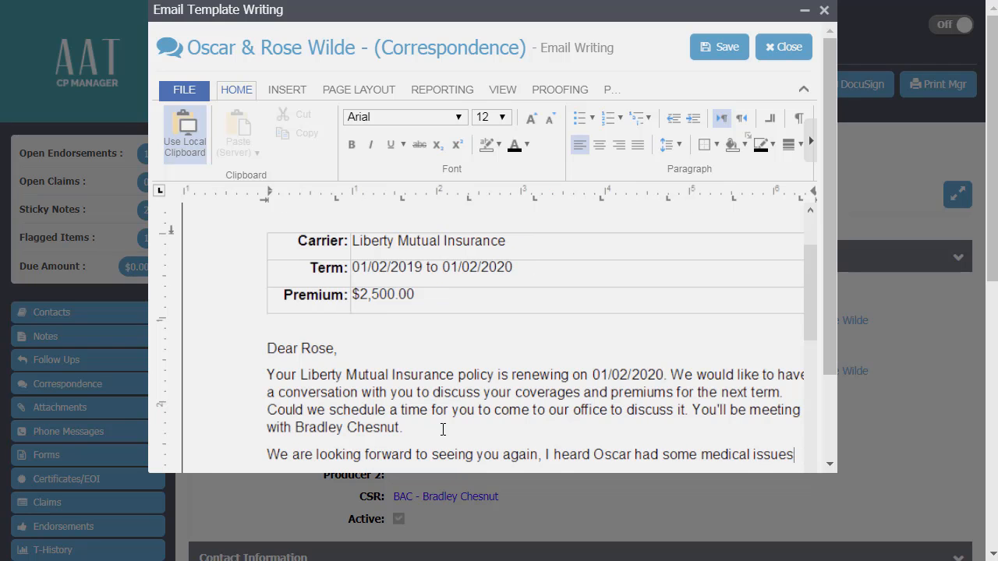
text( and we al)
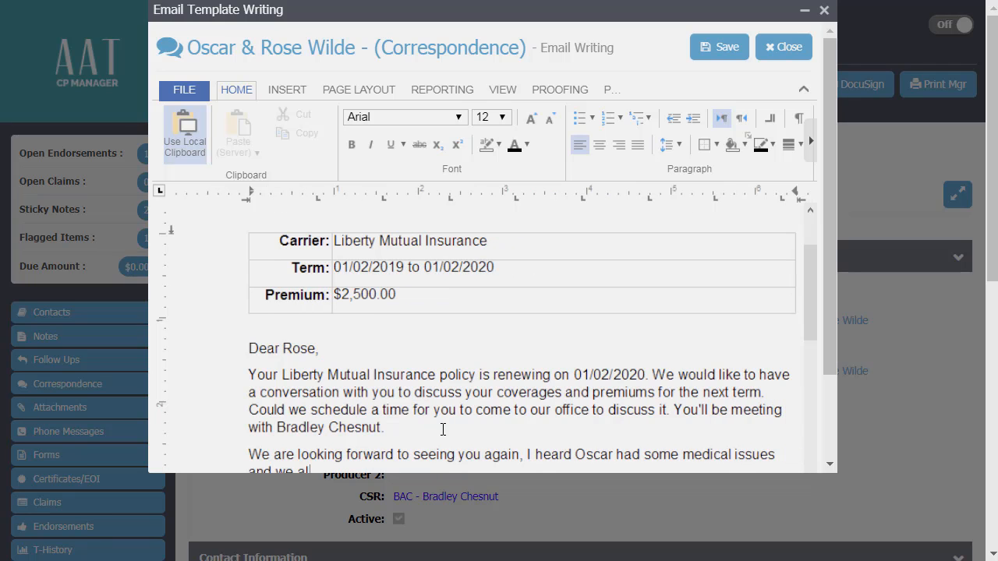
text(l hope he's going to be )
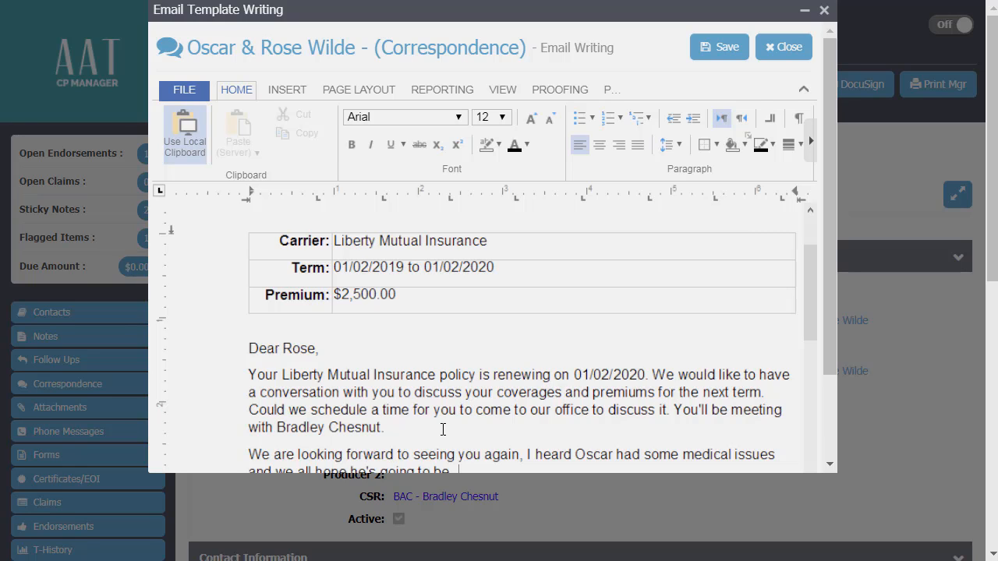
text(okay)
click(499, 392)
- Review the merged email from the carrier table down to the signature
scroll(499, 393, down, 3)
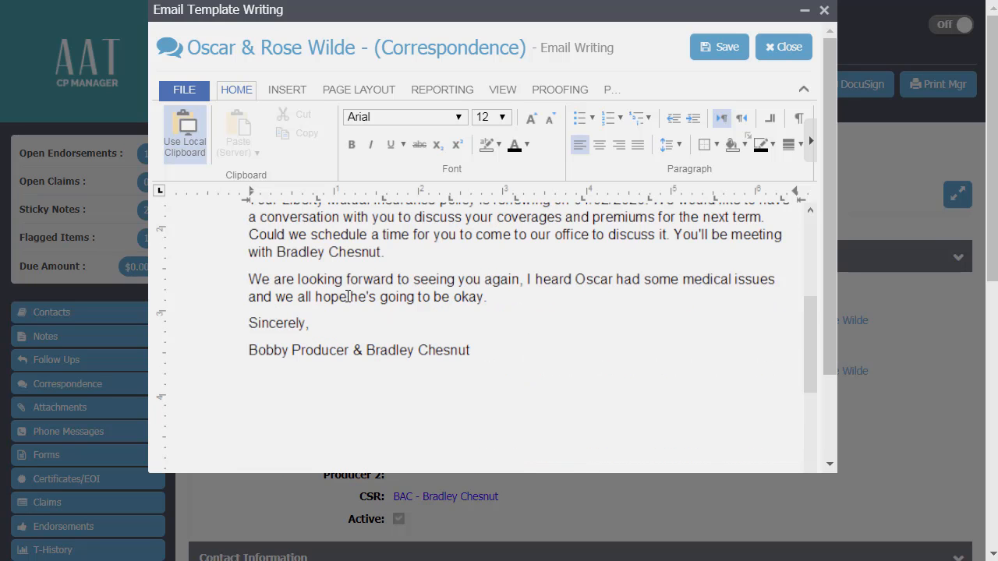
scroll(312, 287, up, 2)
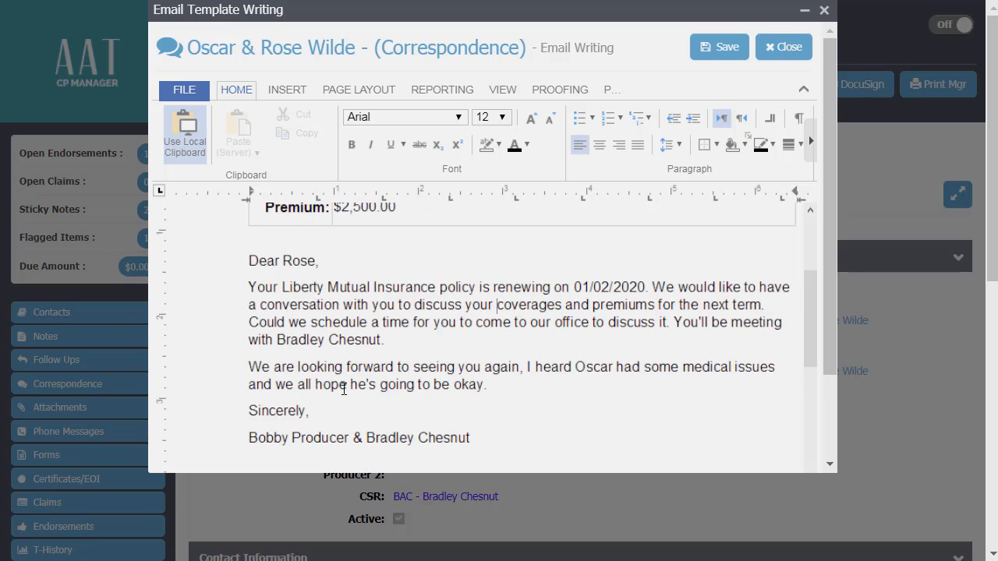
scroll(344, 389, up, 3)
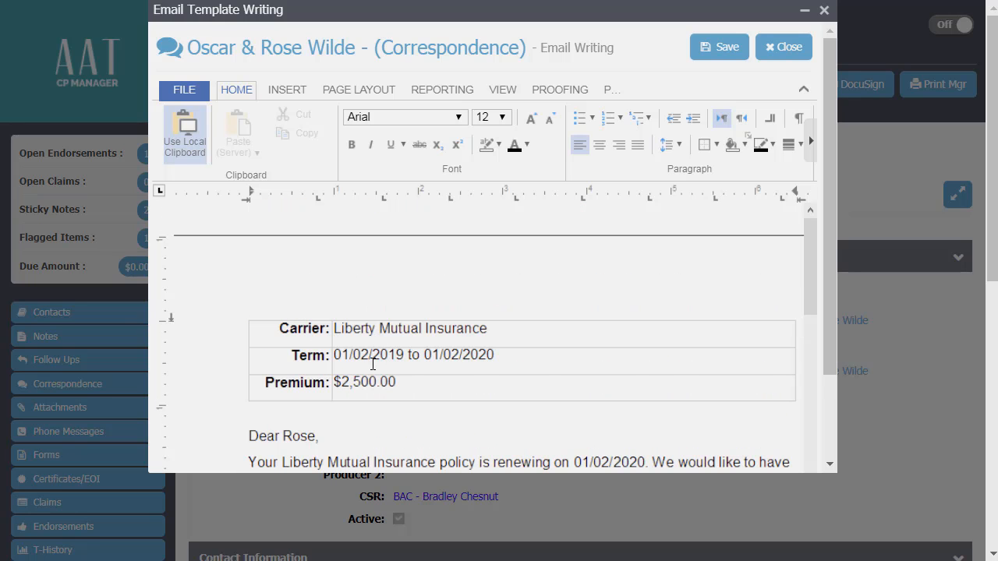
scroll(372, 364, down, 1)
scroll(373, 364, down, 1)
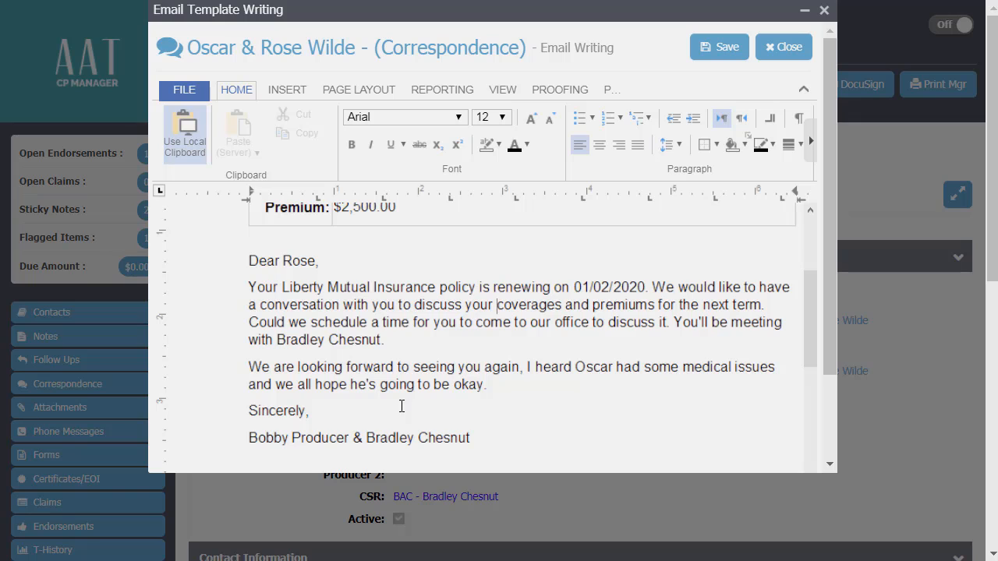
- Save the personalised email text, send the "Renewal coming up" email, and dismiss the client's sticky notes
scroll(506, 452, down, 1)
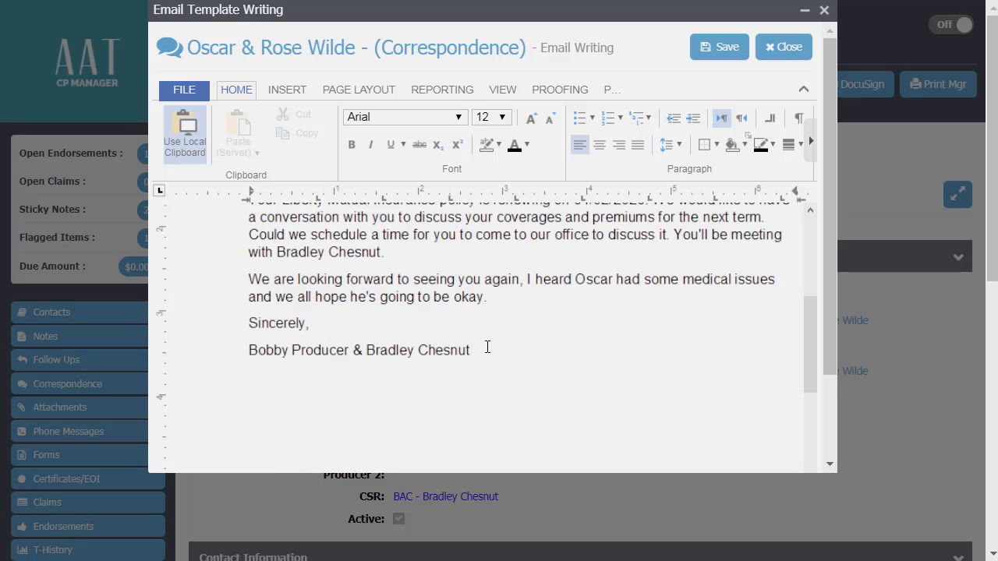
click(718, 47)
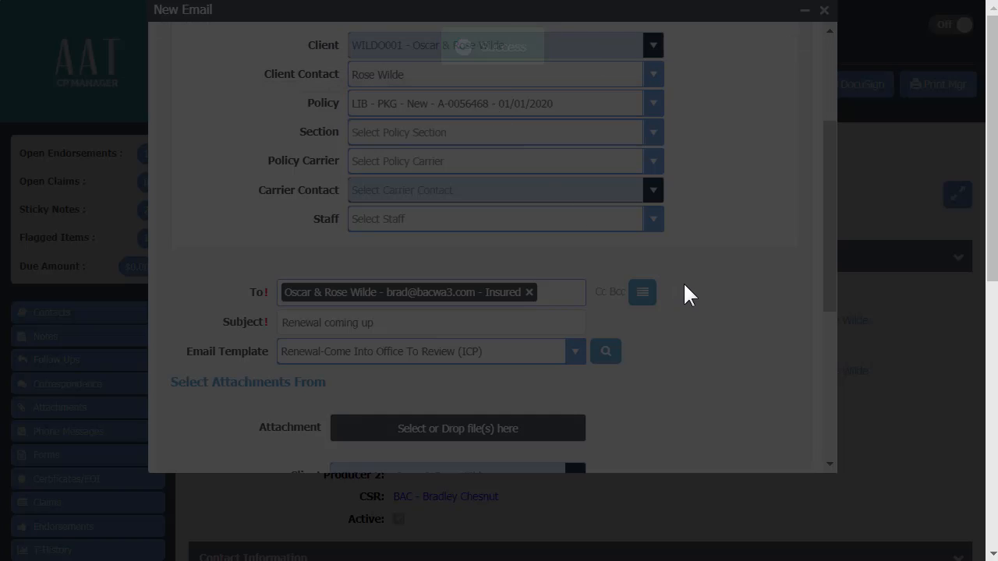
scroll(683, 284, down, 7)
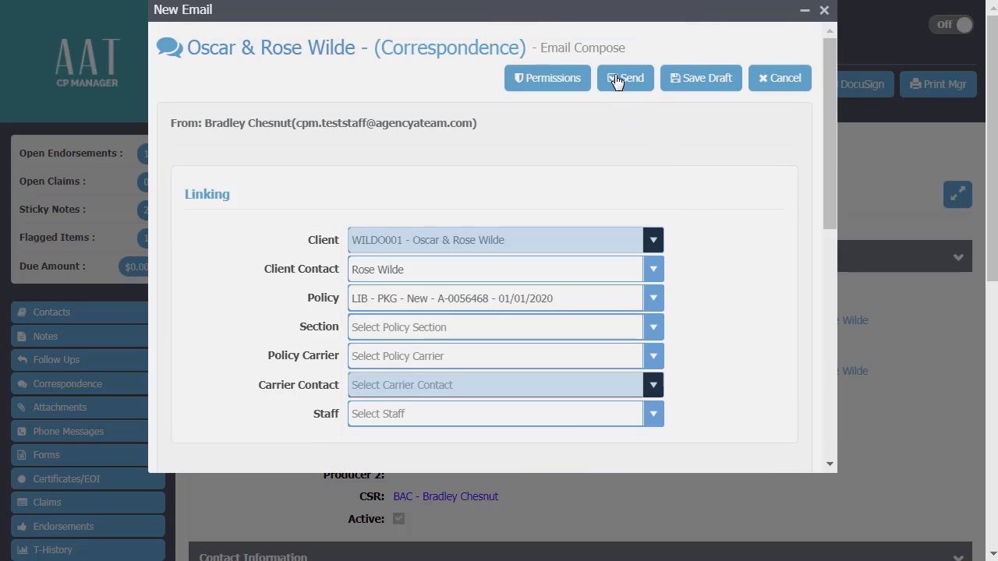
click(617, 81)
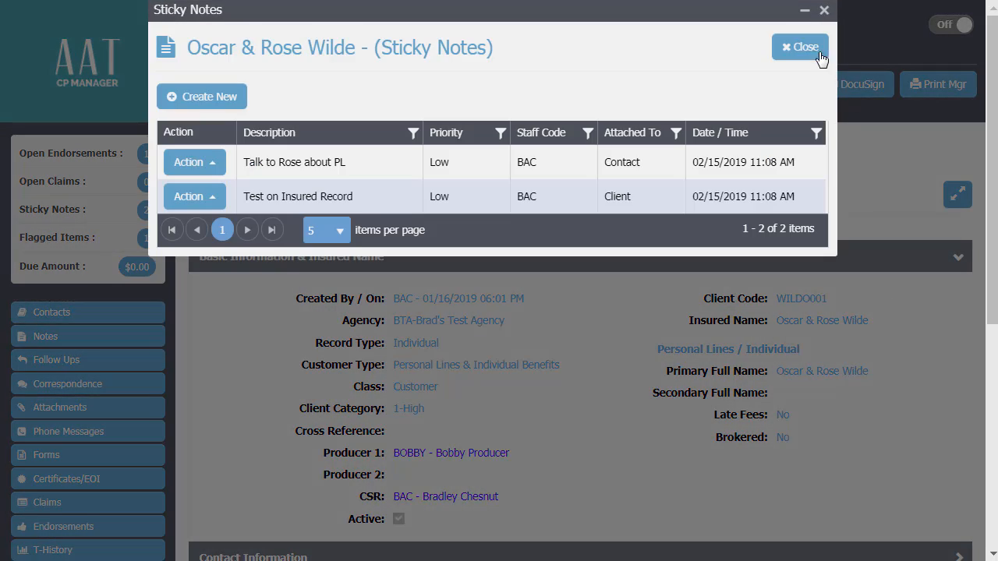
click(819, 57)
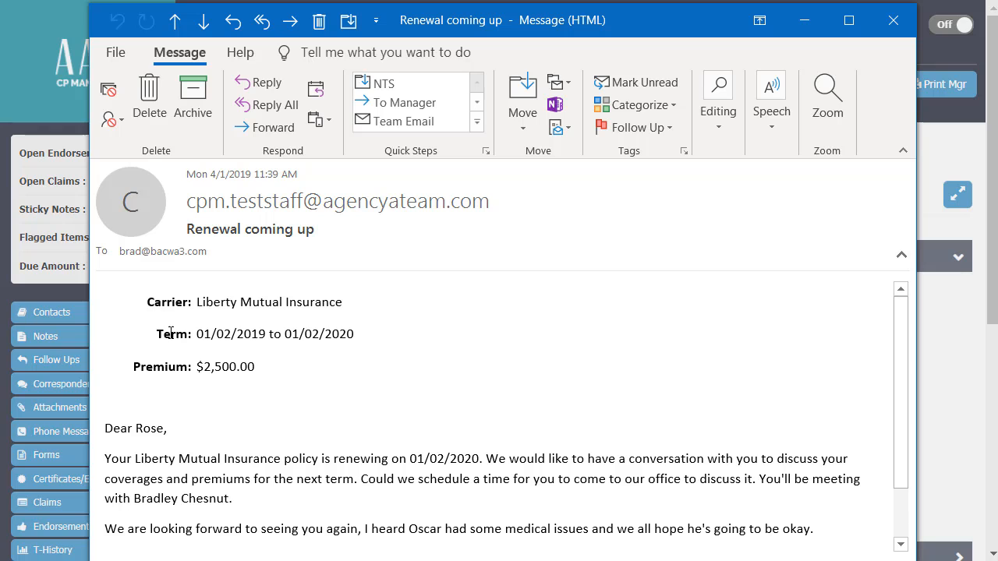
- Examine the received "Renewal coming up" message in Outlook, checking the carrier, renewal date, meeting contact, personal paragraph and signature
scroll(187, 372, down, 1)
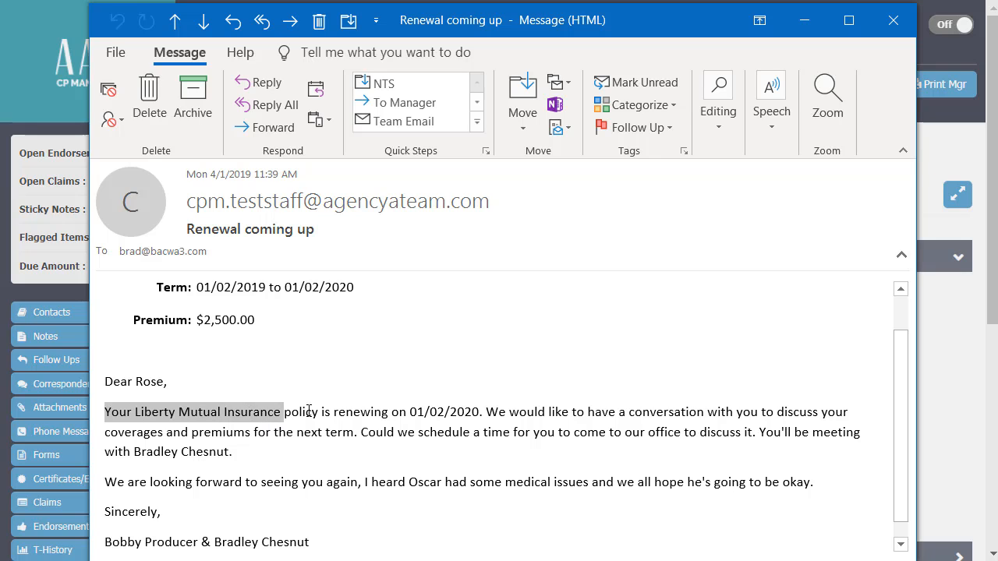
drag(411, 412, 479, 412)
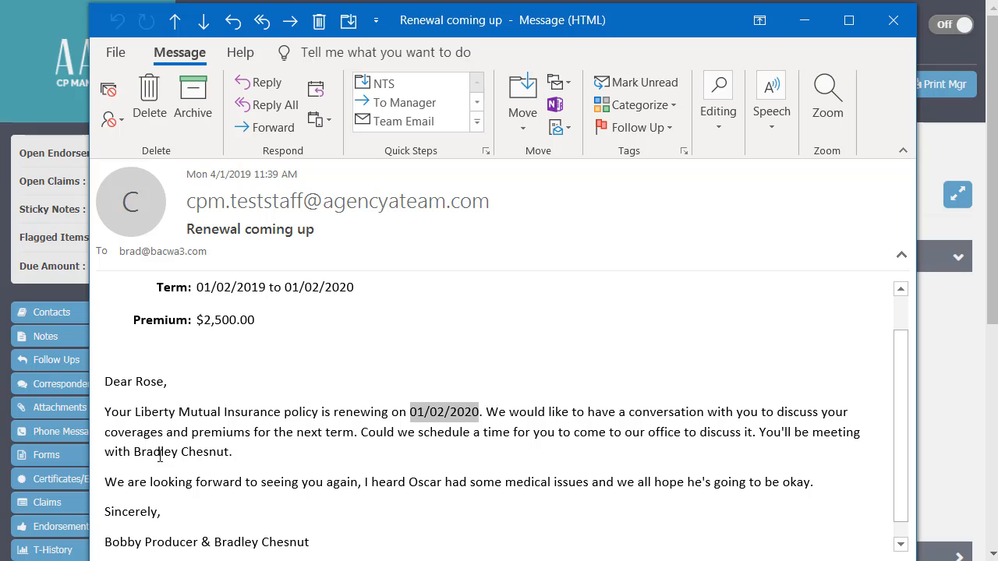
drag(146, 450, 211, 452)
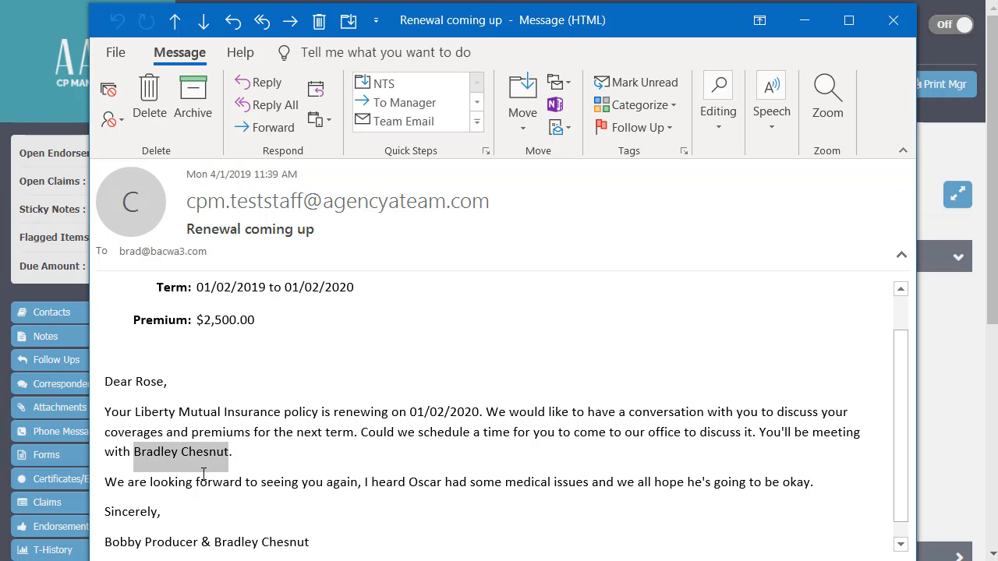
drag(106, 483, 817, 493)
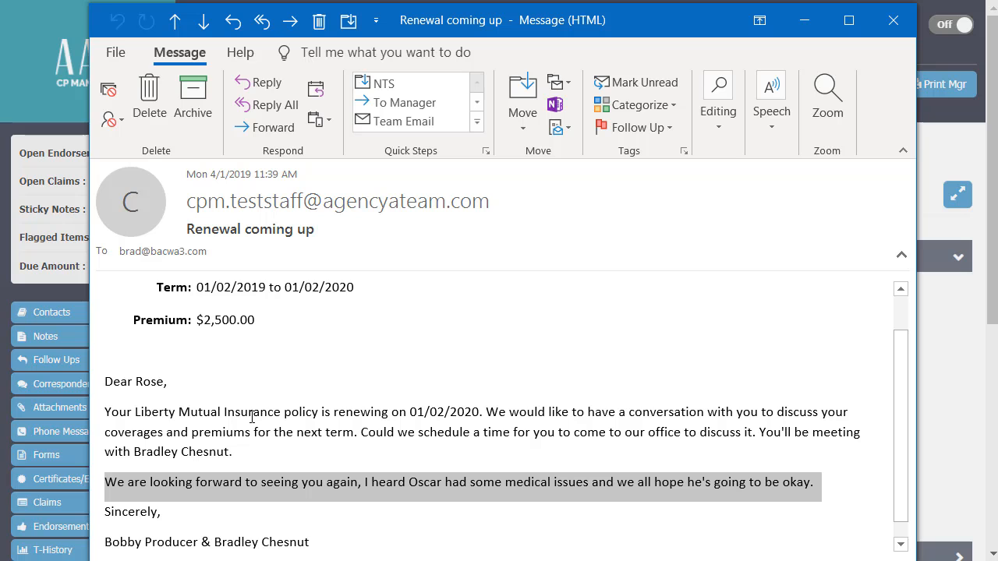
scroll(252, 419, down, 1)
click(191, 550)
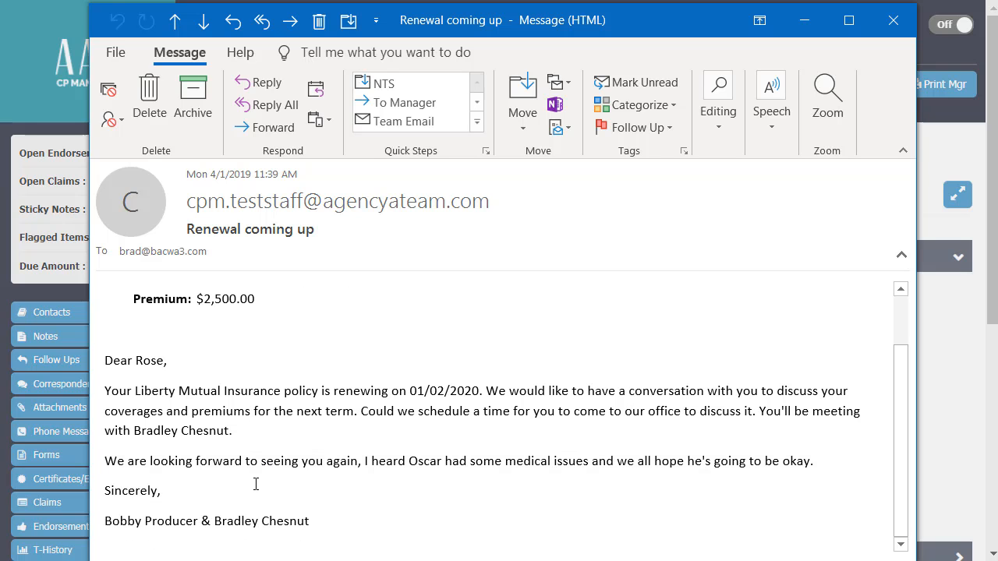
scroll(255, 484, up, 3)
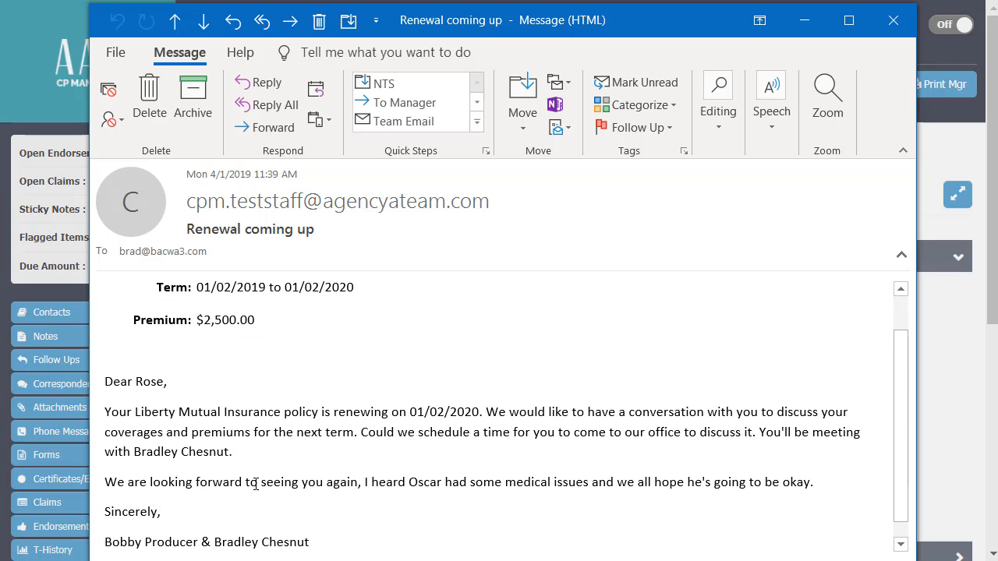
scroll(256, 484, down, 2)
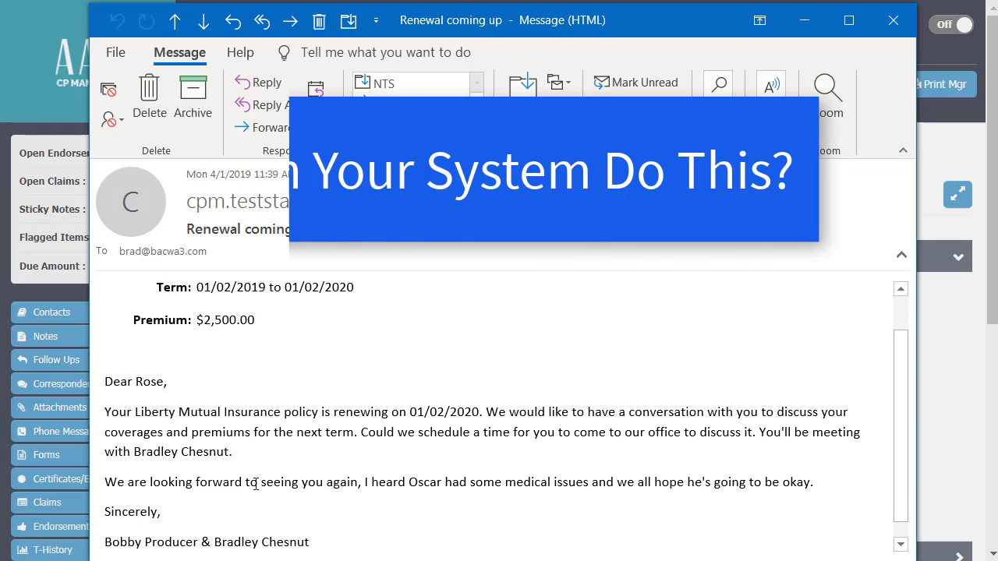